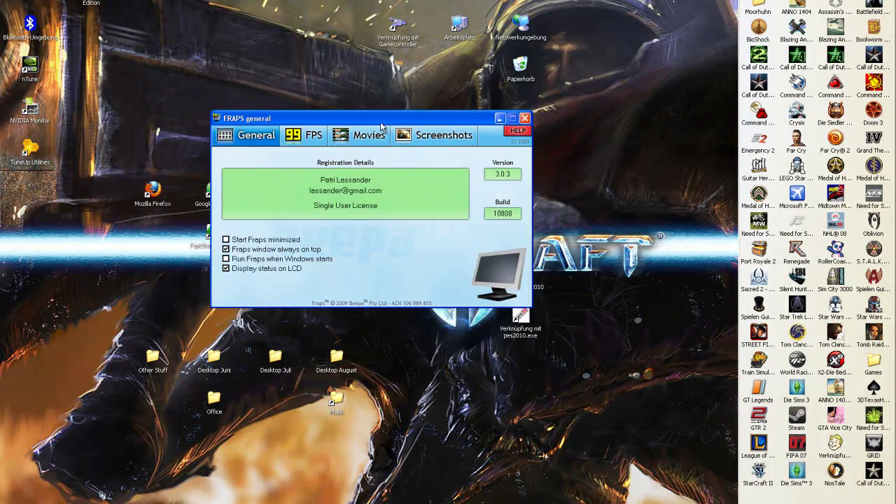
Step: In the FPS settings, try hiding the overlay and set it back to the upper-left overlay corner
left_click_drag(380, 121, 395, 146)
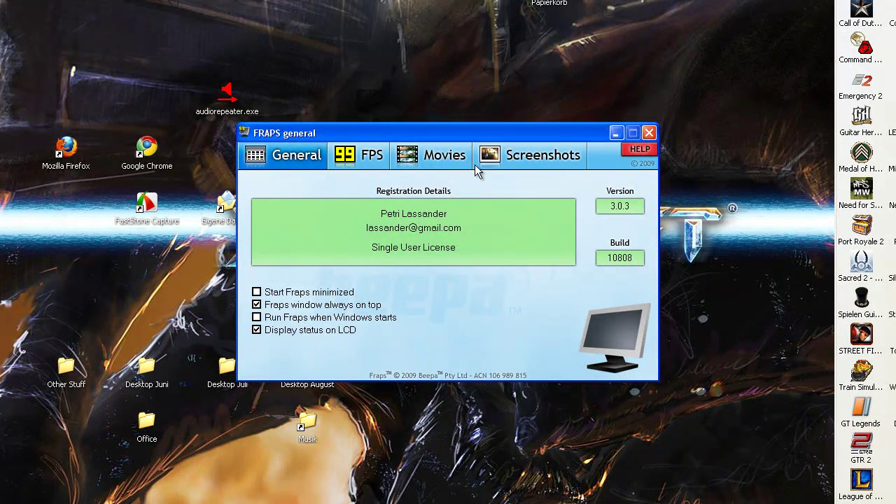
left_click(380, 166)
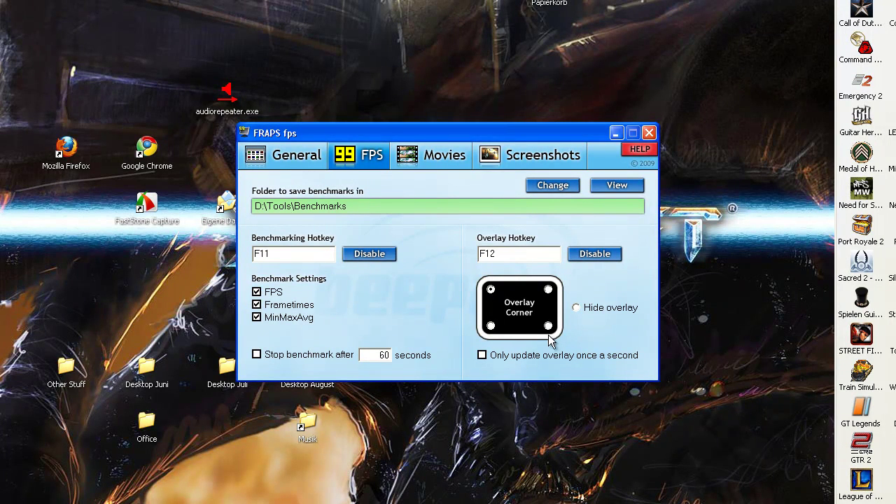
left_click(575, 307)
left_click(491, 290)
left_click(577, 309)
left_click(491, 289)
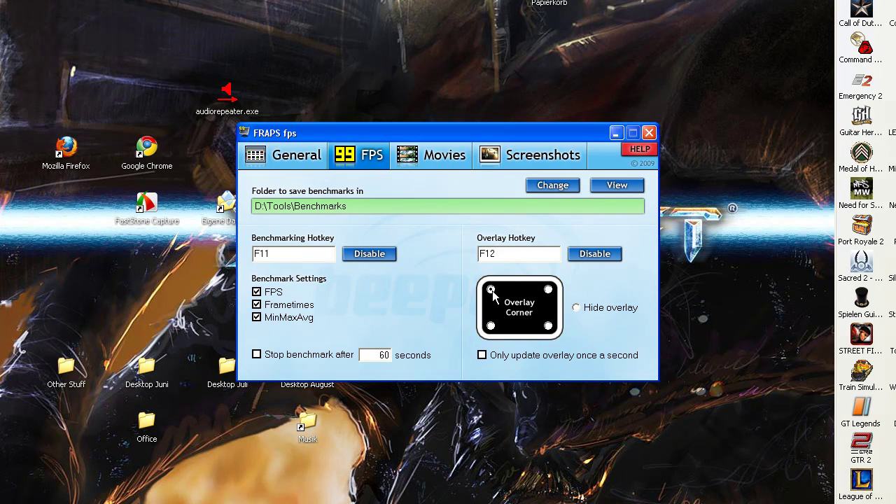
Step: In the movie capture settings, select the custom rate of 62 fps and full-size recording
left_click(434, 162)
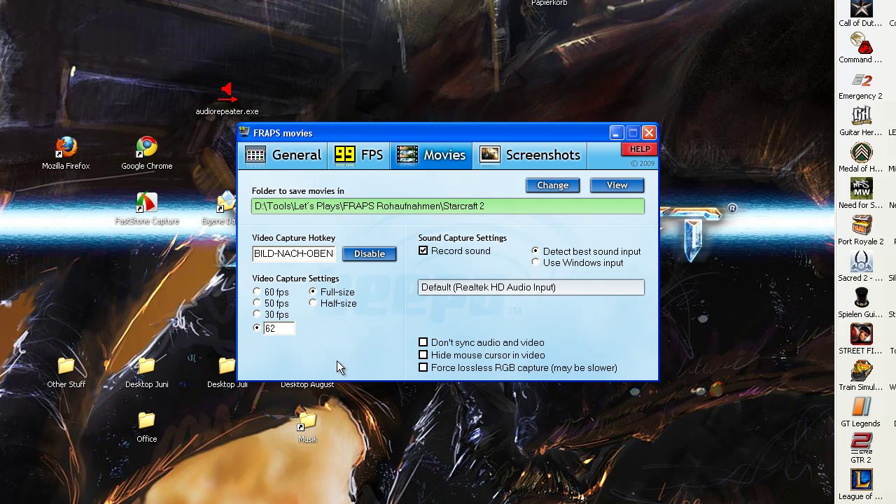
left_click(257, 327)
left_click(313, 303)
left_click(313, 293)
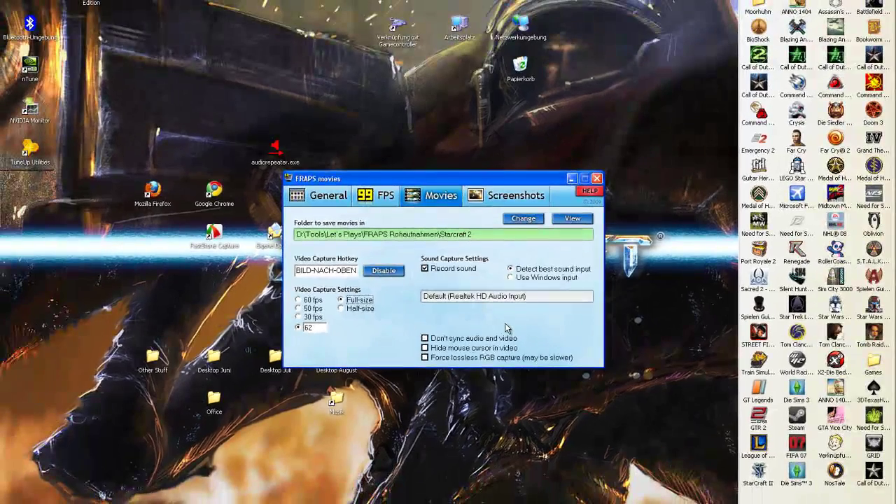
Step: Launch audiorepeater.exe from the desktop and arrange the Audio Repeater window clear of the FRAPS window
left_click_drag(273, 149, 301, 107)
left_click(335, 116)
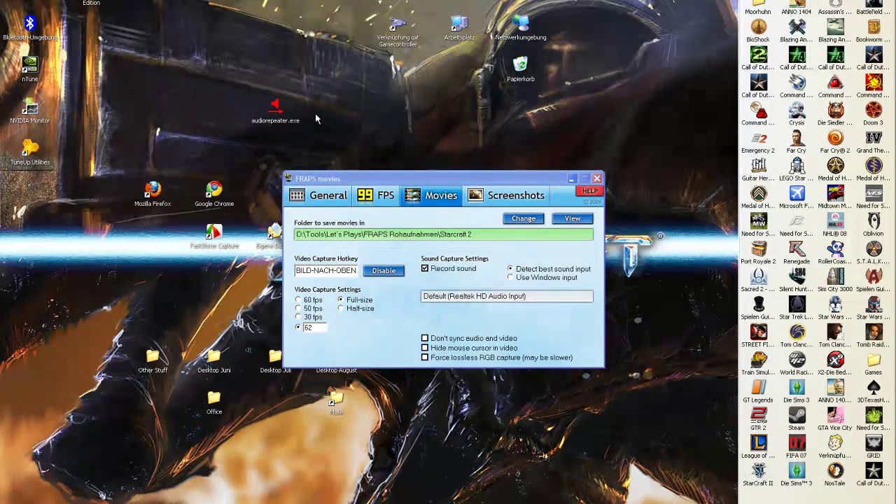
left_click(277, 113)
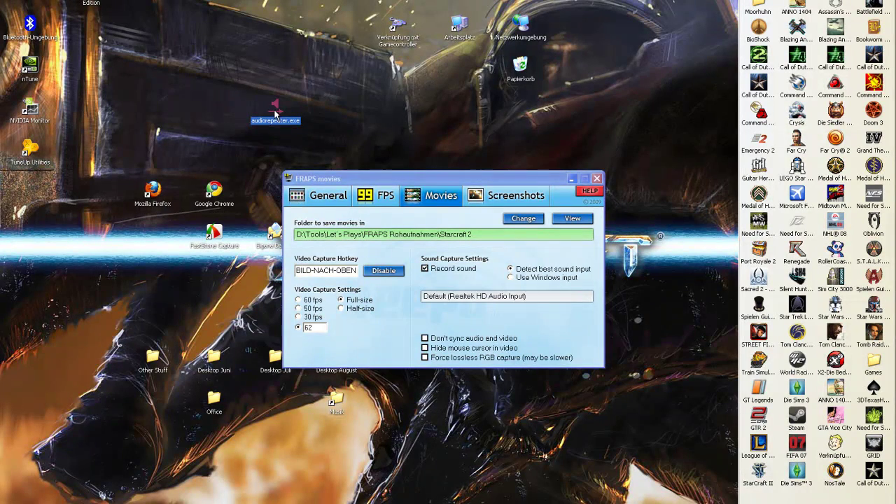
double_click(275, 112)
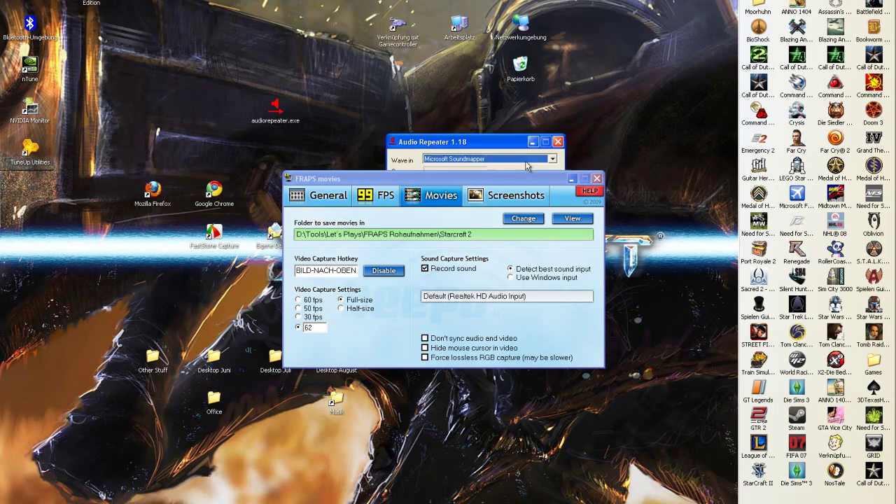
left_click_drag(515, 183, 475, 356)
left_click_drag(487, 143, 426, 117)
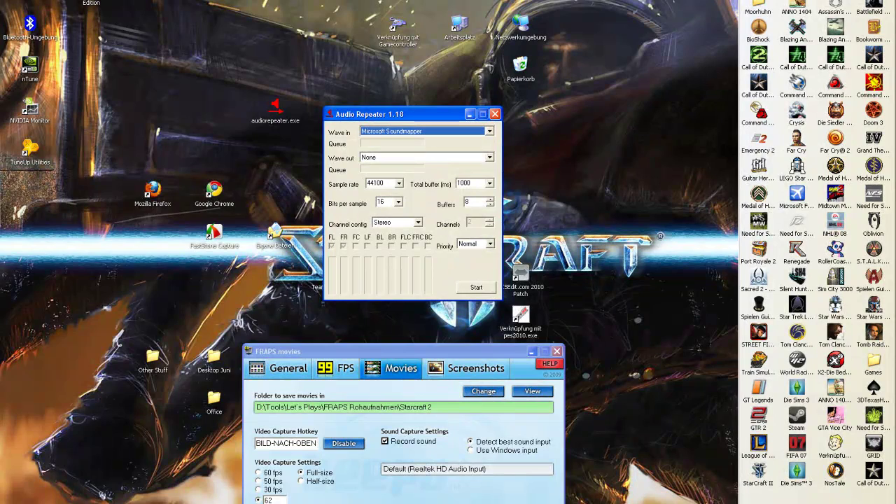
Step: Open the audio device settings of Sounds und Audiogeräte from the Windows Control Panel, with FRAPS minimized
key("super")
left_click(182, 328)
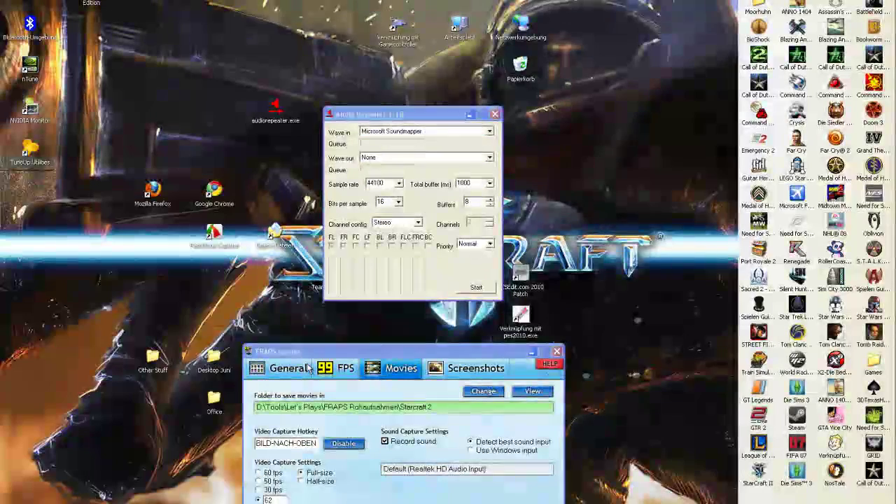
left_click(532, 352)
left_click(590, 294)
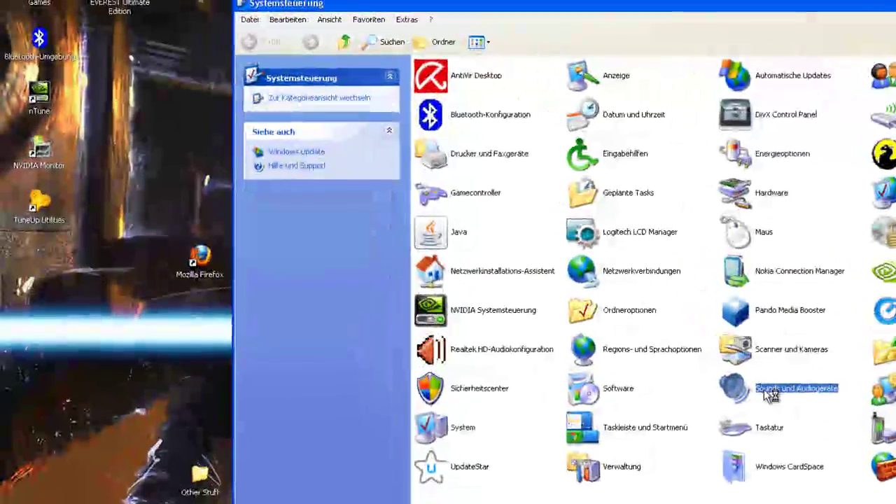
double_click(758, 389)
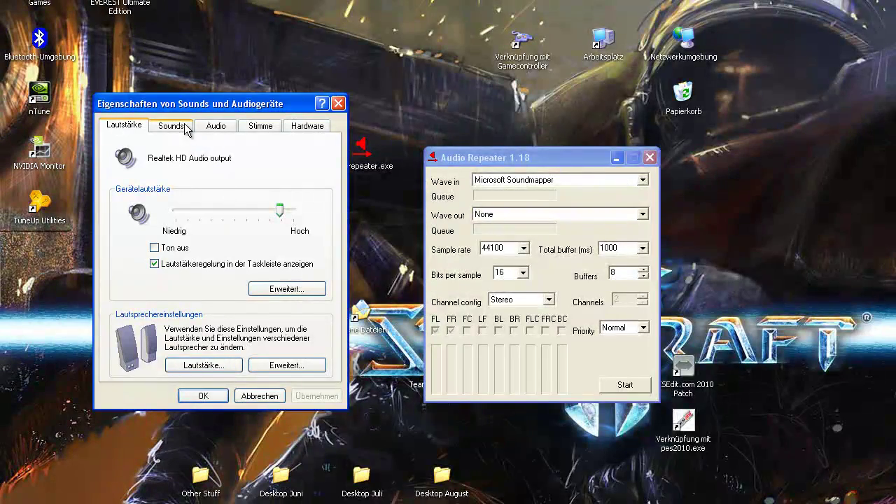
left_click(216, 125)
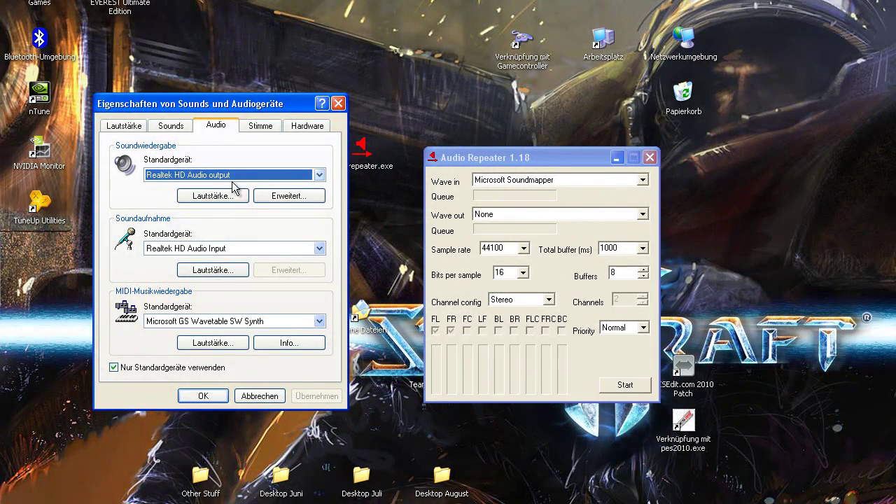
Step: Choose Realtek HD Audio Input as the default recording device and raise its Recording Control volume to near maximum
left_click(237, 251)
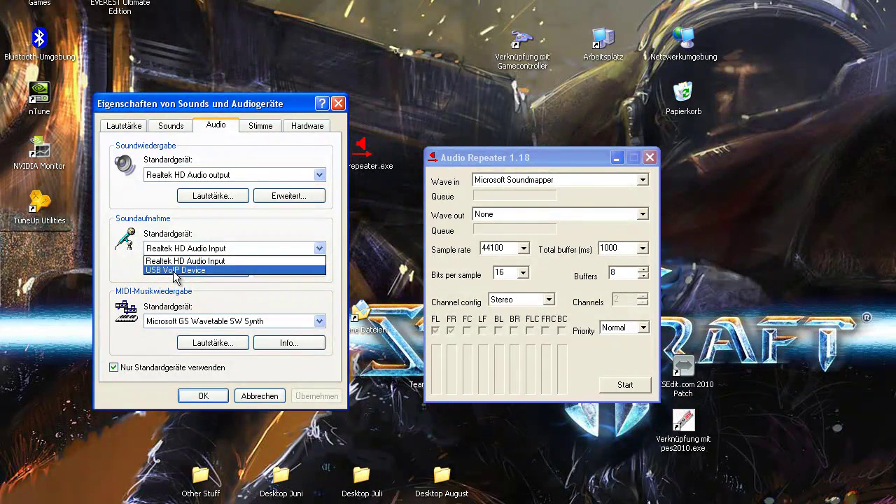
left_click(194, 241)
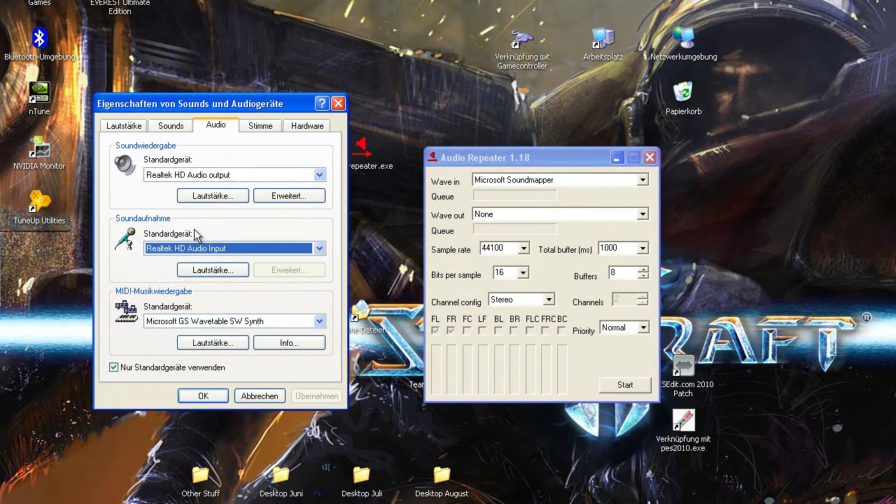
left_click(217, 249)
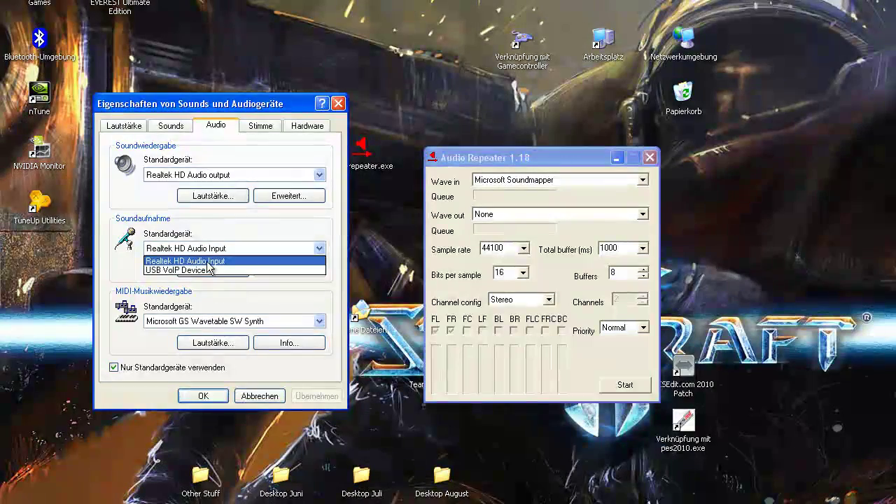
left_click(217, 256)
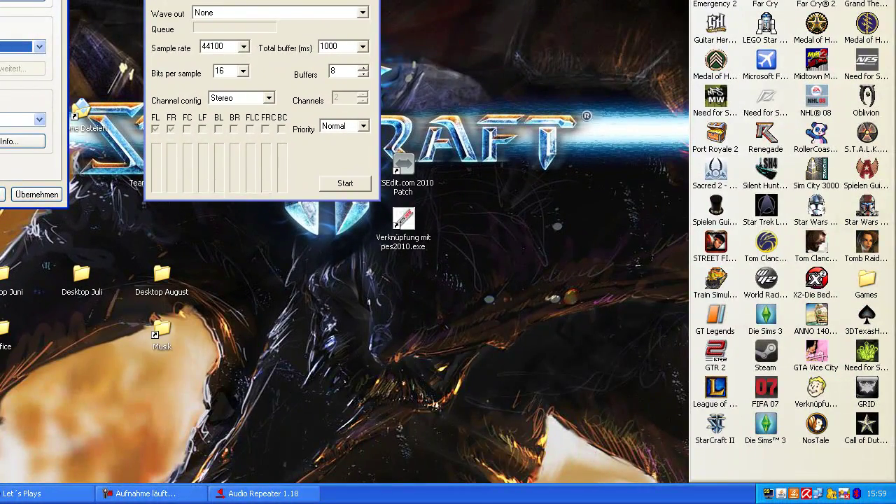
left_click(2, 68)
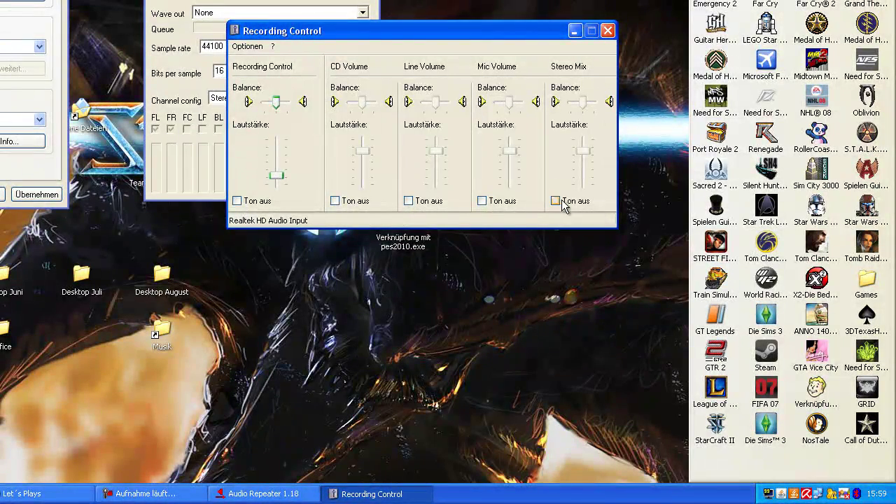
left_click_drag(278, 176, 288, 128)
Step: Check the sound capture device in the FRAPS movie settings against the recording mixer, and close Recording Control
left_click(769, 495)
left_click_drag(333, 379, 369, 62)
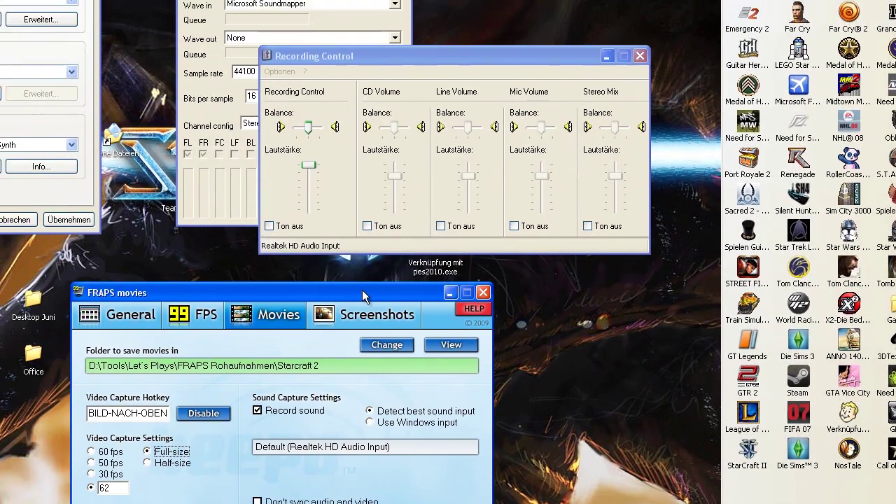
left_click_drag(503, 166, 518, 117)
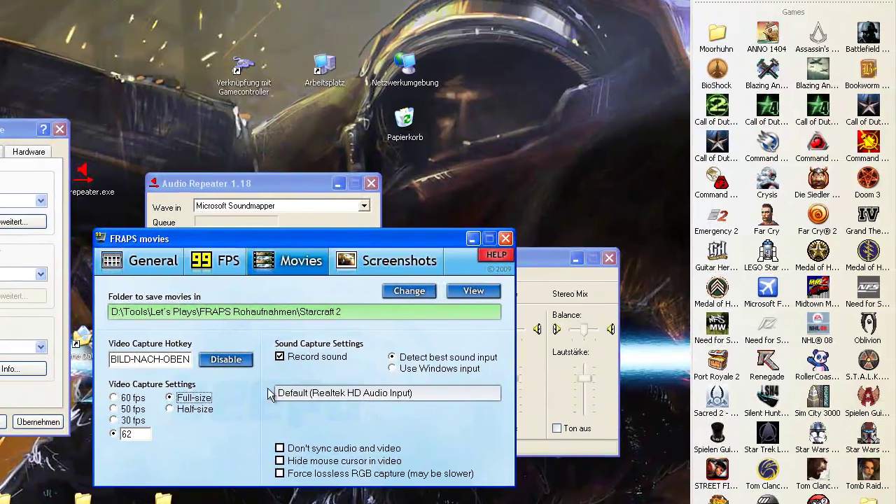
left_click(473, 239)
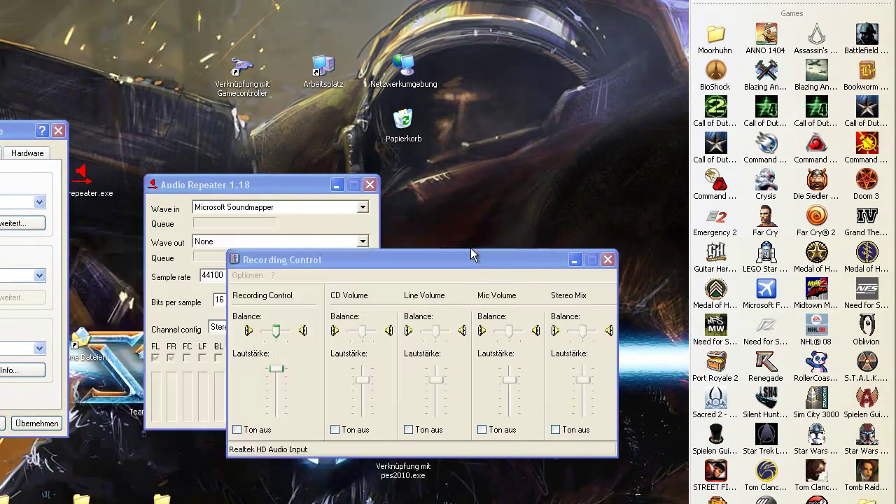
left_click_drag(437, 261, 397, 260)
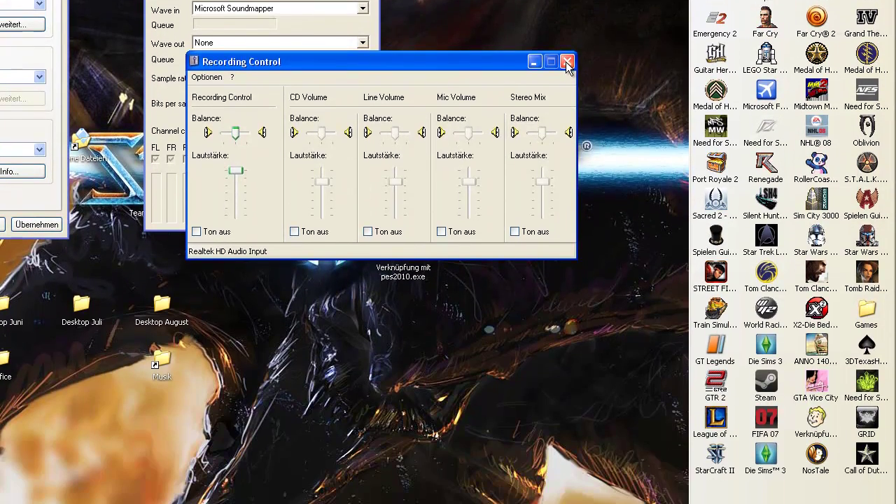
left_click(568, 261)
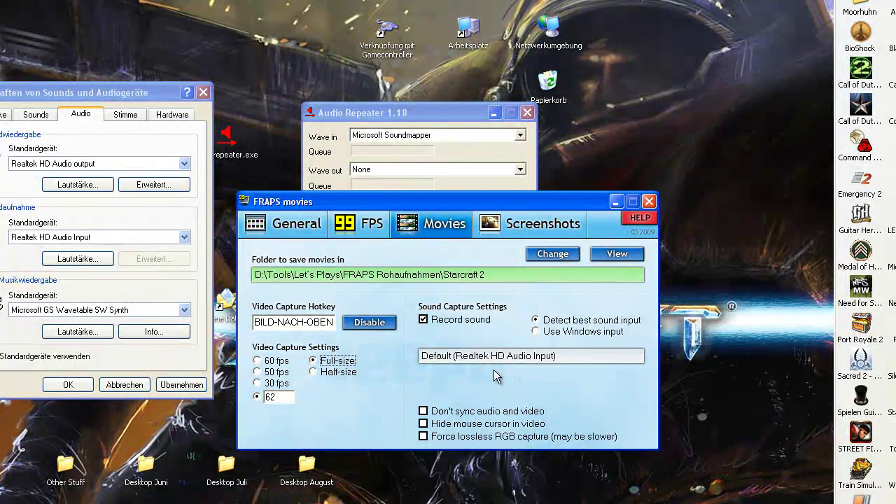
Step: Compare the default playback and recording devices in the Windows audio settings with the FRAPS sound capture input
left_click(86, 165)
left_click(87, 171)
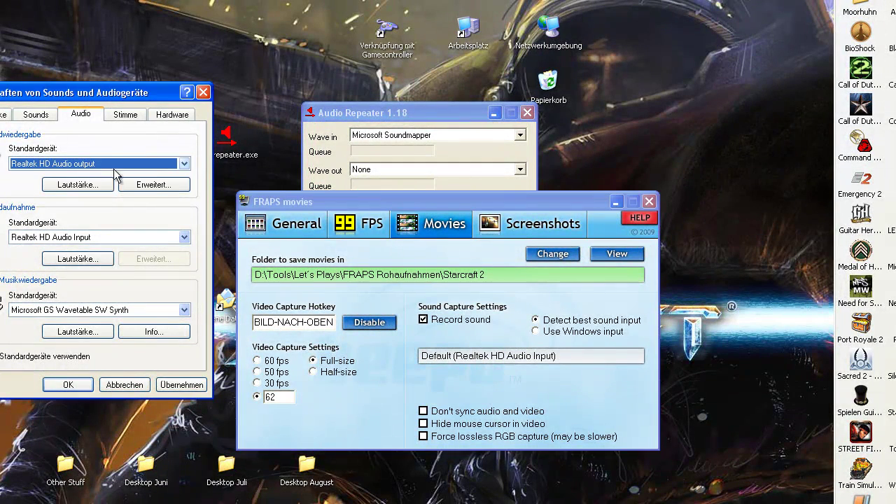
left_click(91, 237)
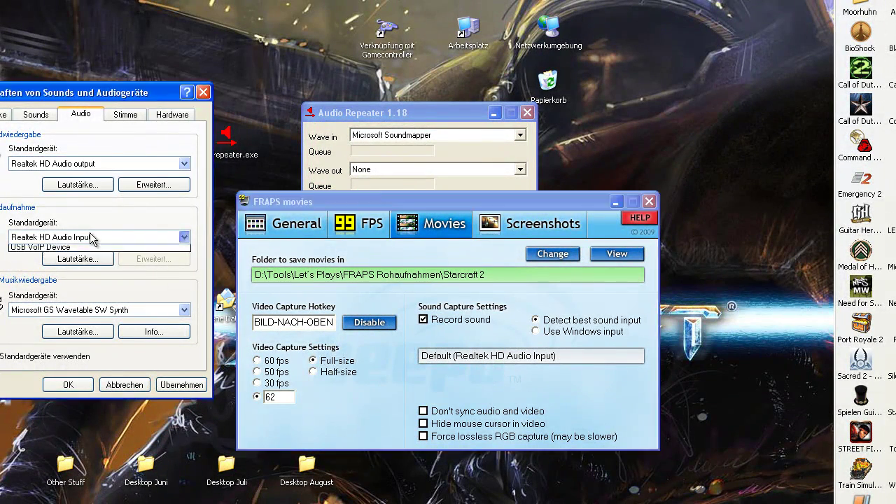
left_click(131, 258)
left_click(128, 244)
left_click(112, 249)
left_click(466, 376)
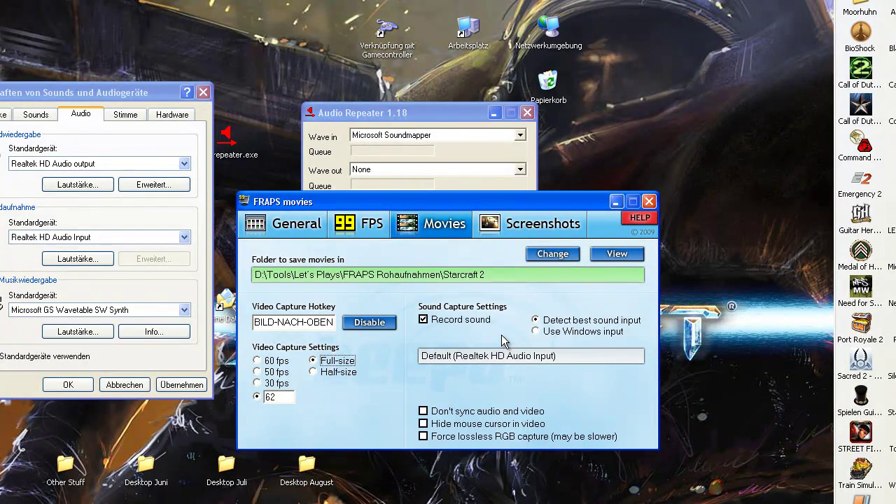
Step: In Audio Repeater, set Wave in to USB VoIP Device and Wave out to Realtek HD Audio output
left_click_drag(439, 119, 455, 108)
left_click(616, 202)
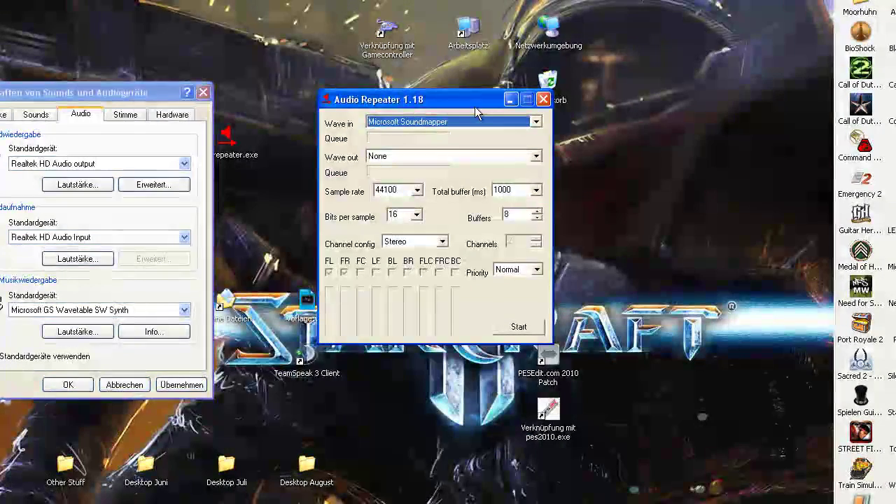
left_click(447, 126)
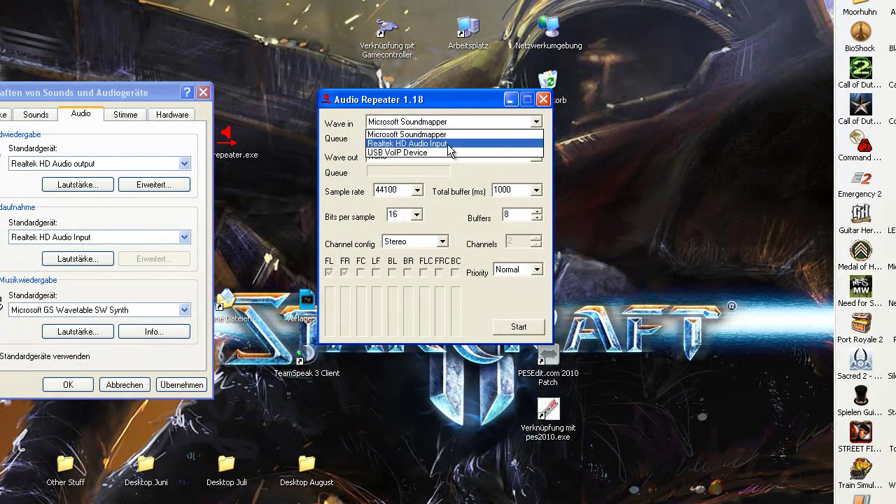
left_click(428, 153)
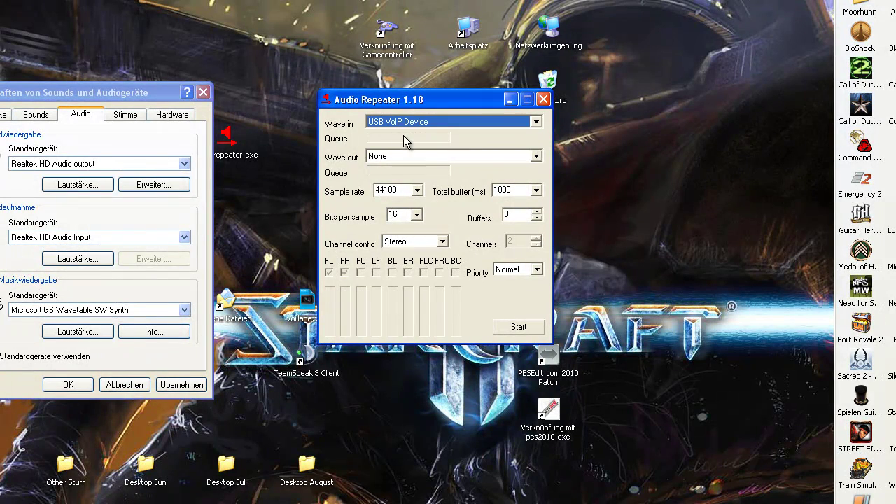
left_click(402, 154)
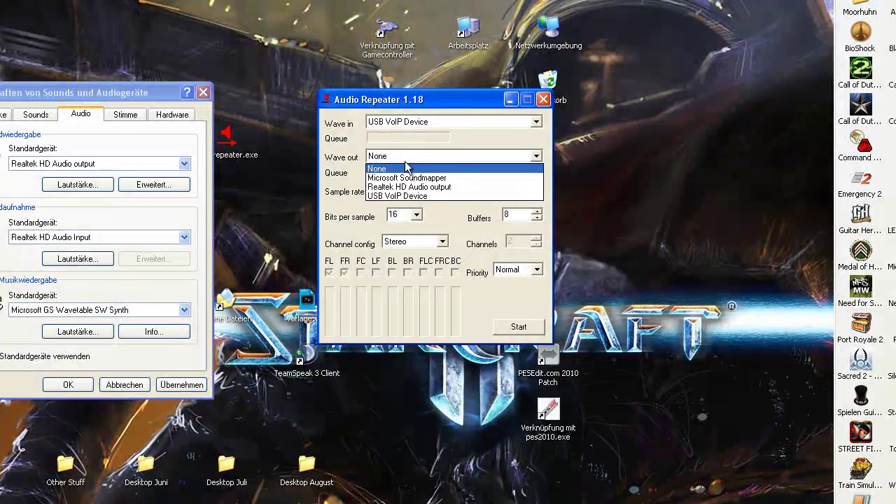
left_click(404, 187)
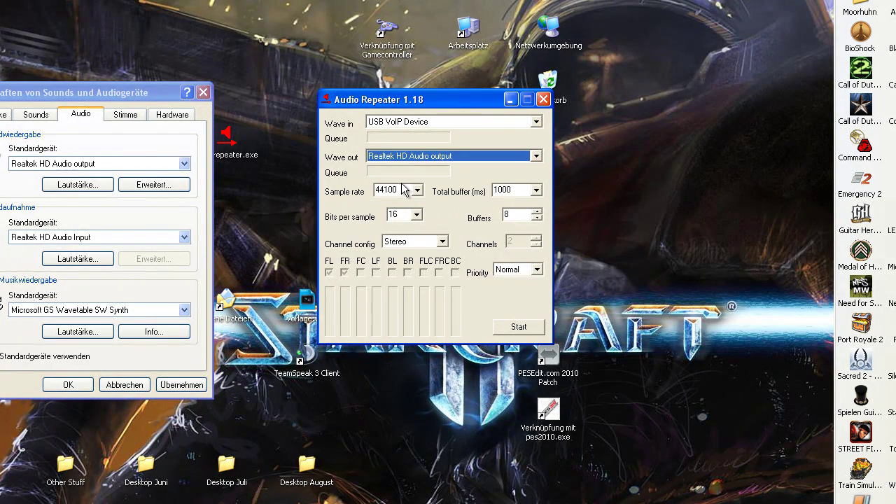
Step: Set Audio Repeater's total buffer to 100 ms, the number of buffers to 100 and bits per sample to 32
left_click(536, 190)
left_click(520, 212)
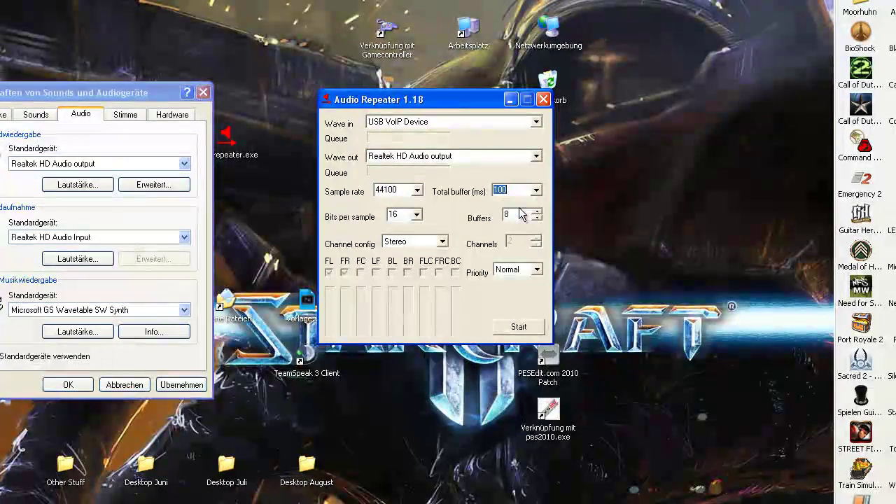
key("Tab")
type("100")
left_click(402, 215)
left_click(406, 284)
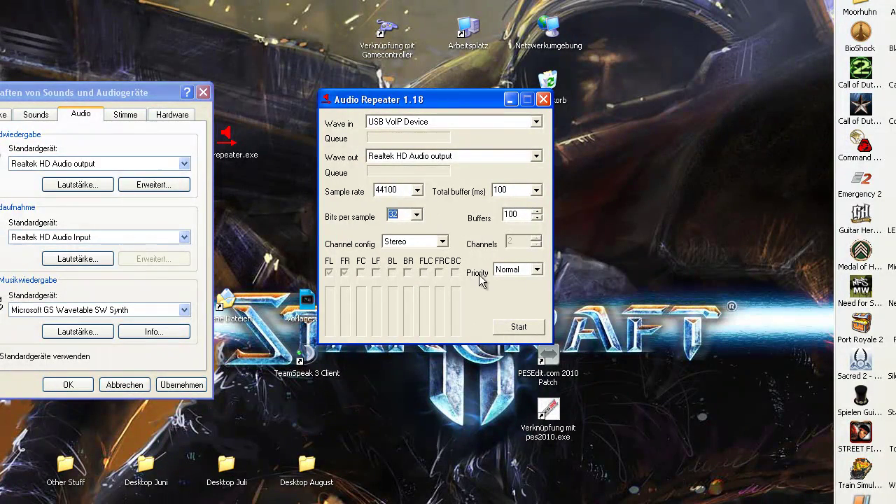
Step: Start the audio repeater as a test and stop it again
left_click(519, 328)
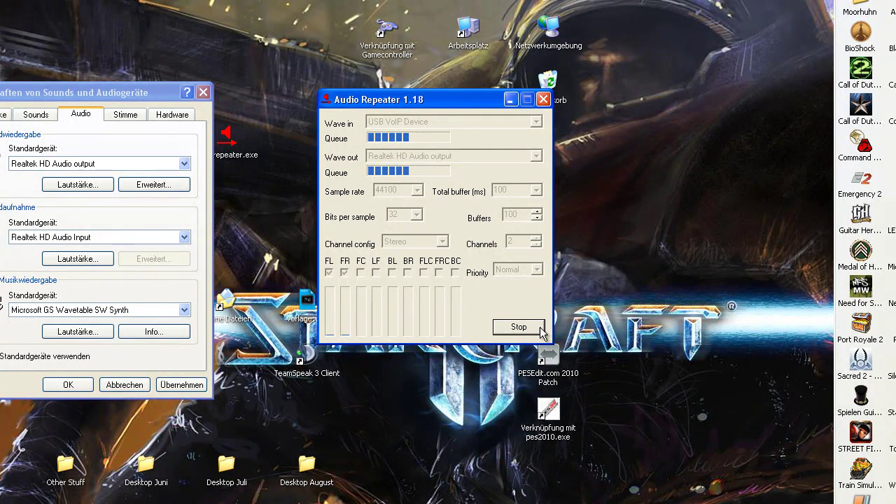
left_click(536, 328)
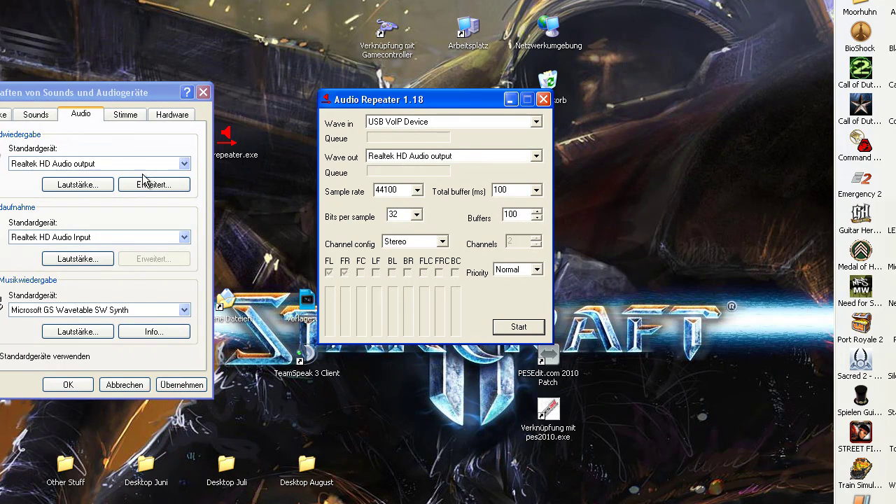
Step: Check the default playback and recording devices in the Windows audio settings and open the recording device's volume controls
left_click(124, 154)
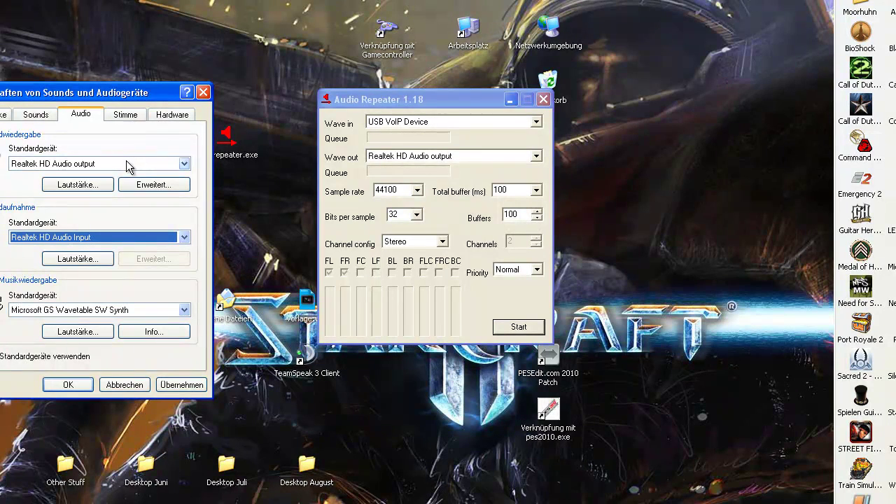
left_click(106, 240)
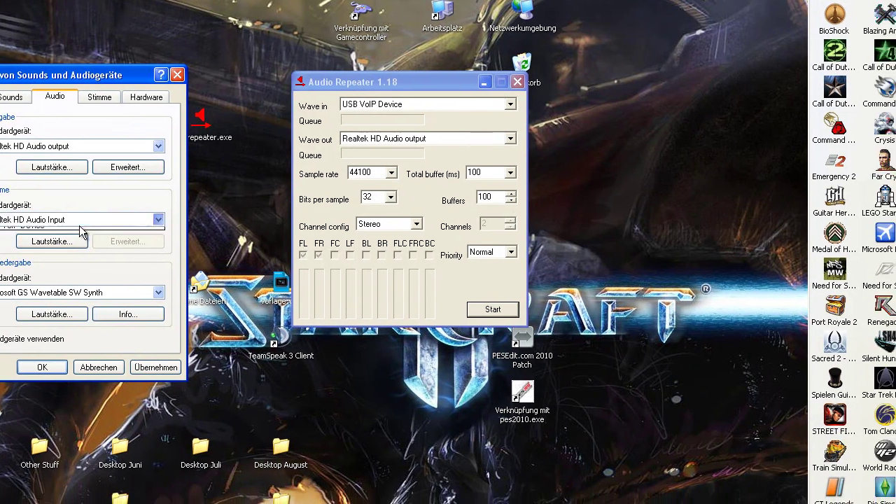
left_click(83, 221)
left_click(65, 241)
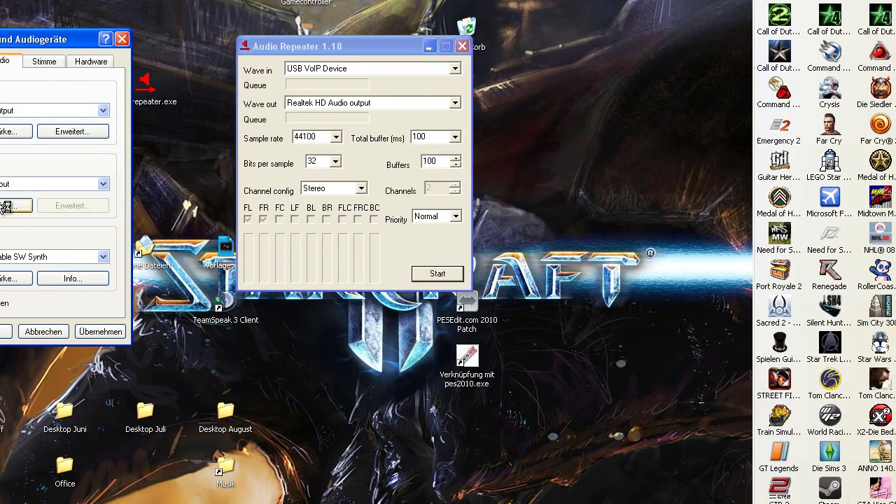
left_click(630, 168)
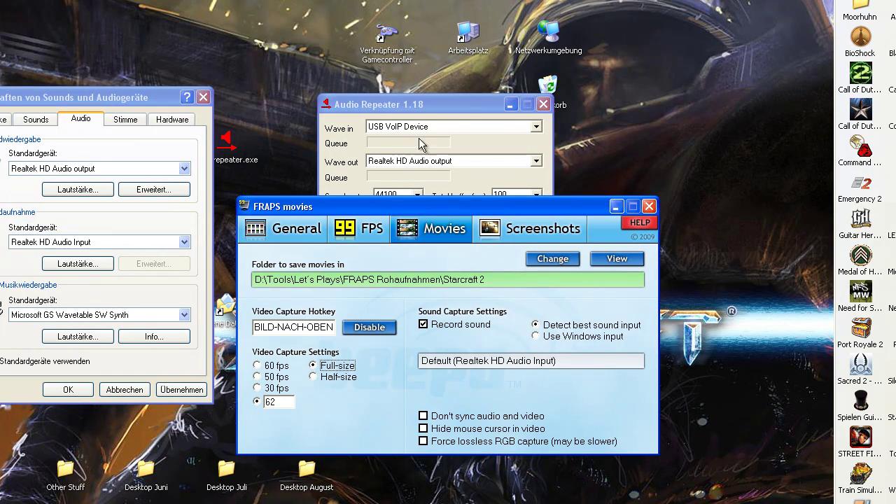
Step: Minimize the FRAPS window and close Audio Repeater
left_click_drag(404, 106, 476, 105)
left_click(615, 206)
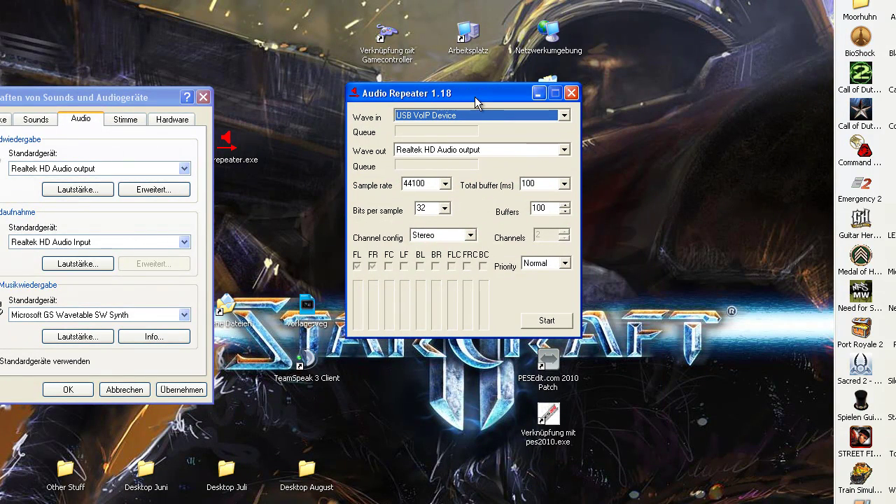
left_click_drag(476, 103, 374, 102)
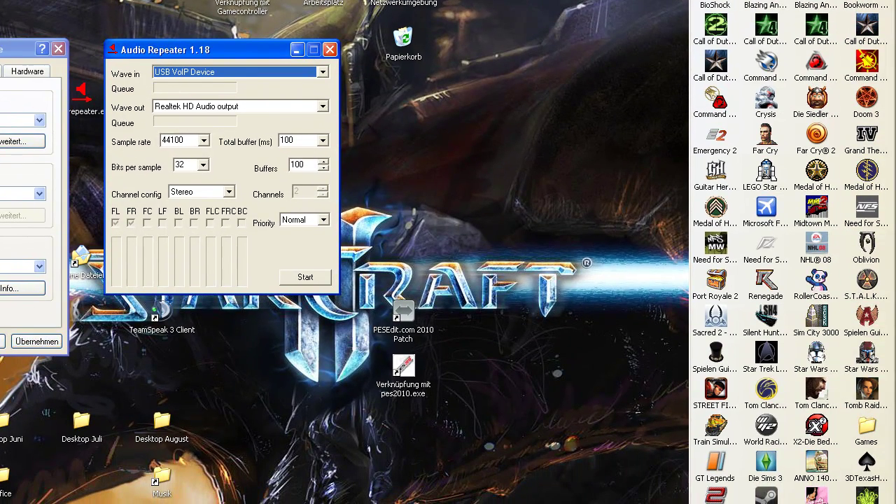
left_click(329, 49)
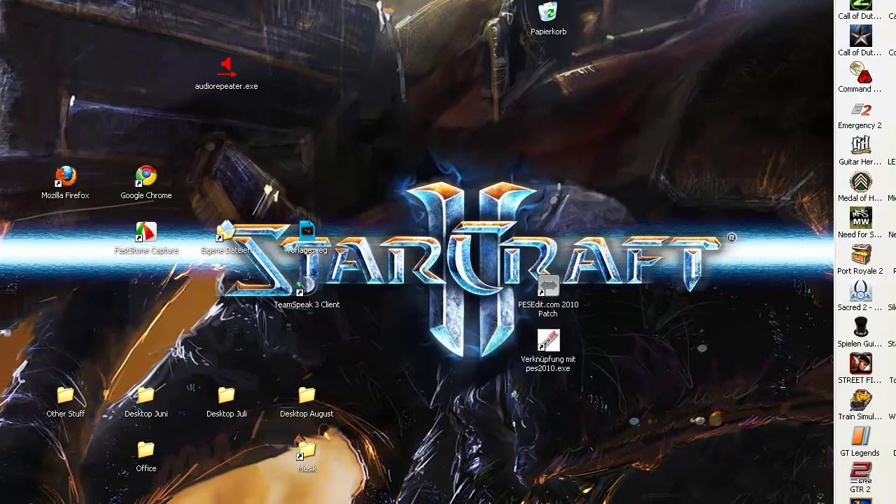
Step: Bring FRAPS back up, view its screenshot capture settings and return to the movie settings
left_click(578, 501)
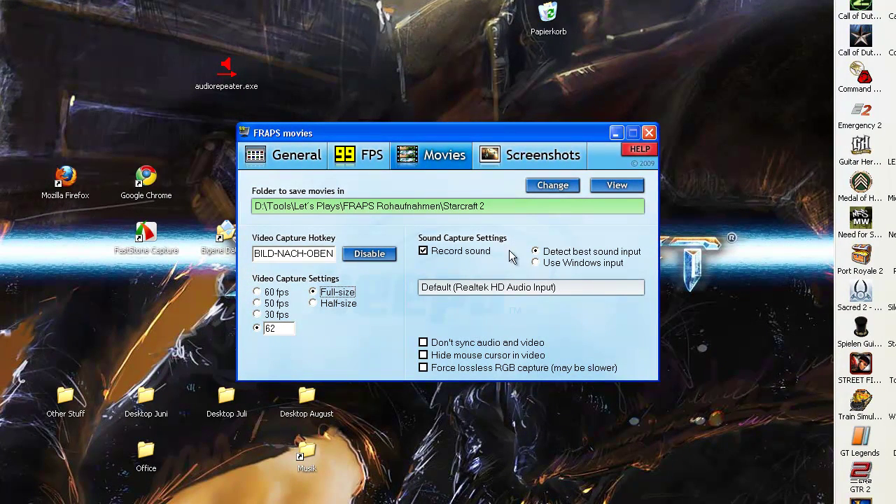
left_click(537, 156)
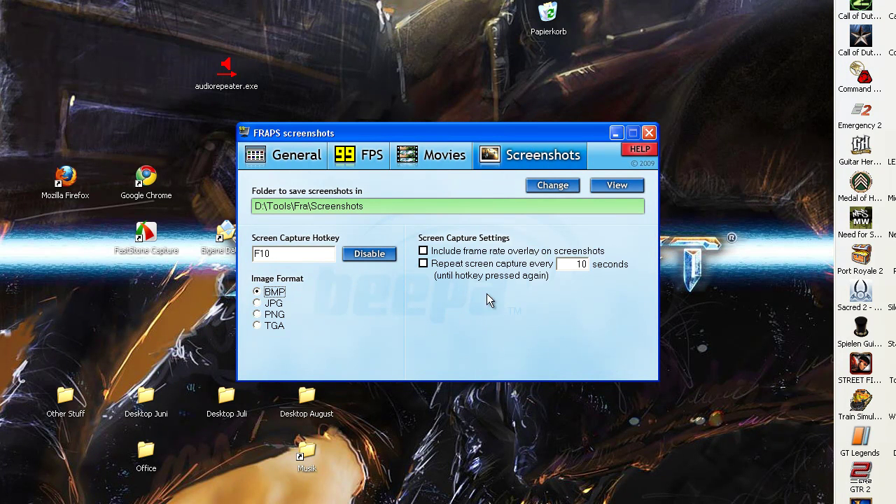
left_click(445, 159)
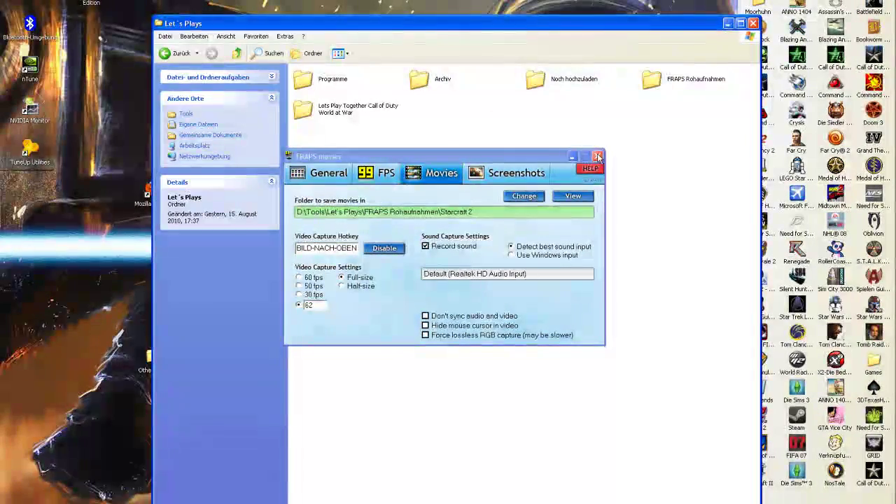
Step: Minimize FRAPS and look through the Archiv folder inside the Let´s Plays folder
left_click(571, 160)
left_click_drag(434, 28, 394, 15)
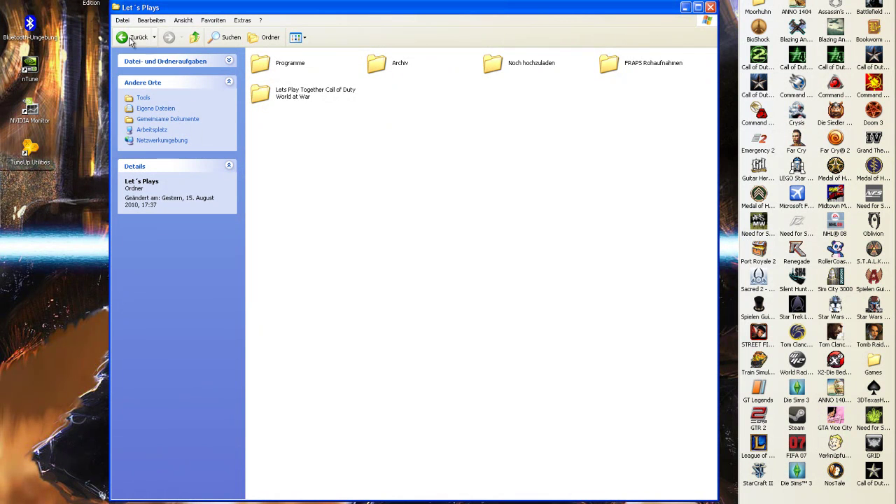
left_click(287, 67)
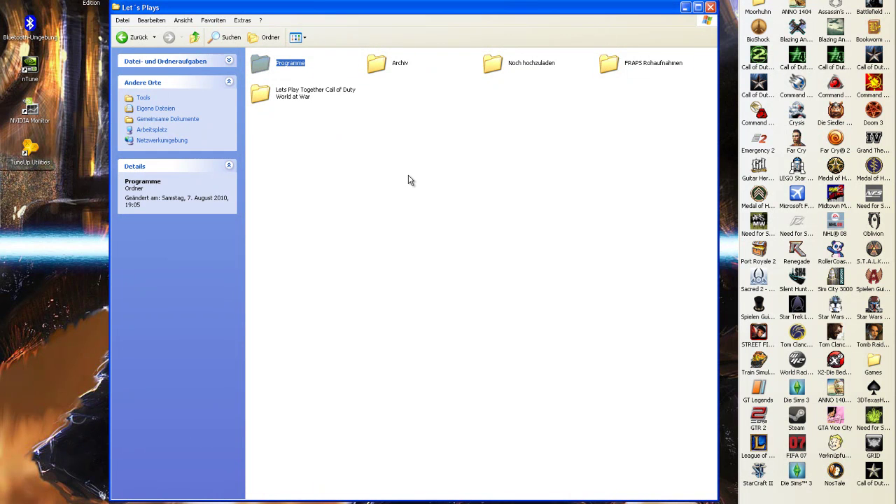
double_click(374, 65)
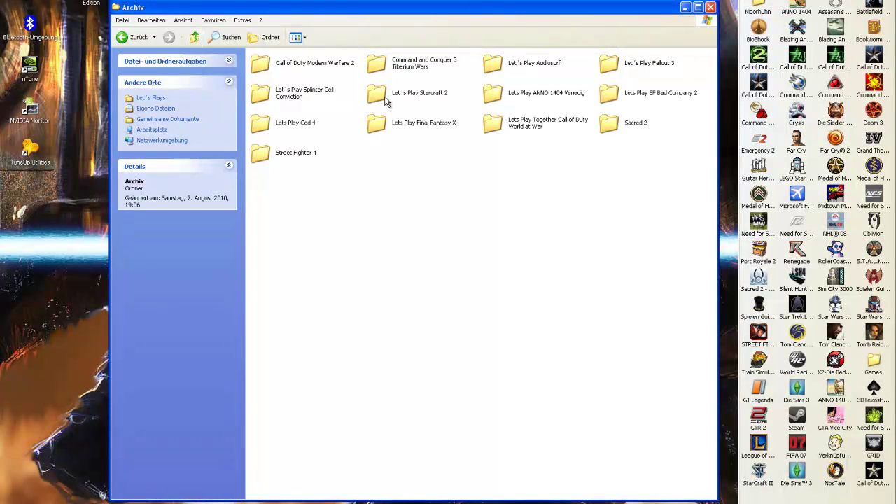
left_click_drag(647, 190, 392, 203)
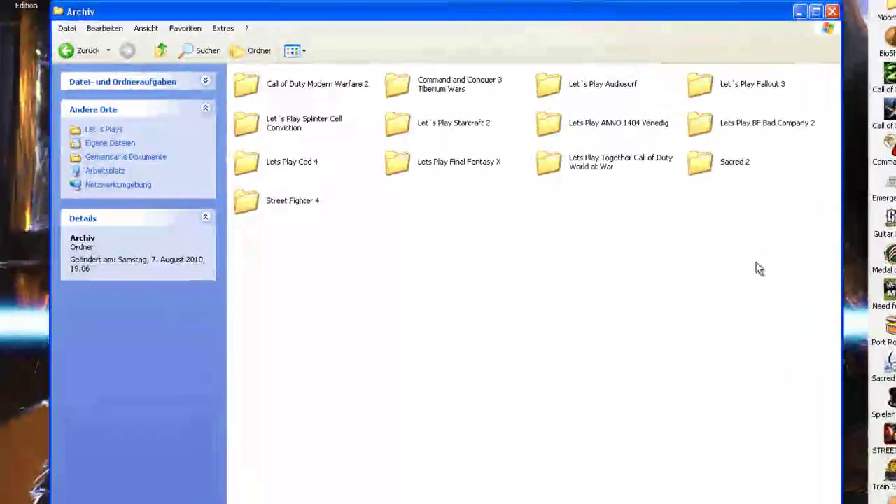
left_click(64, 56)
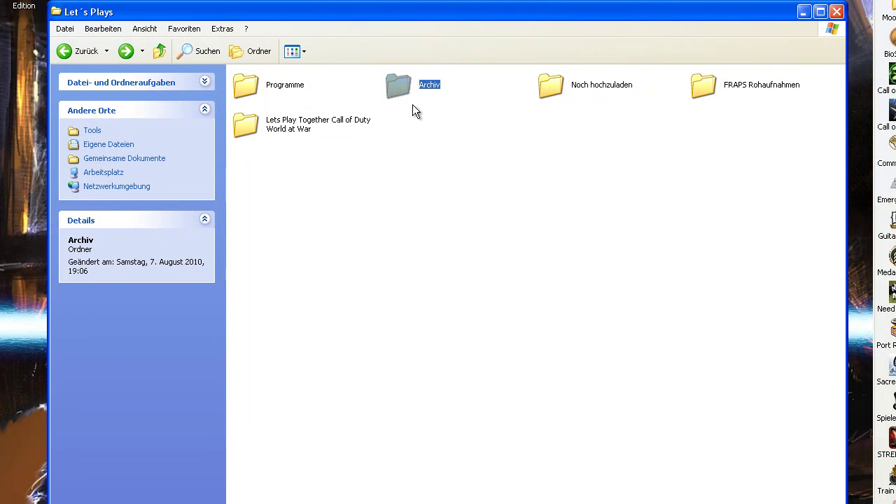
Step: Open the Noch hochzuladen folder in Let´s Plays and inspect its ANNO 1404 subfolder
left_click(253, 125)
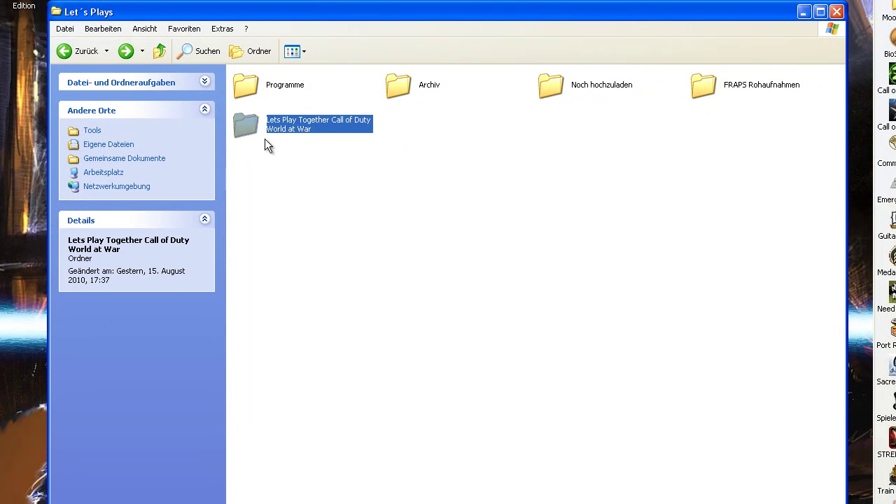
left_click(545, 91)
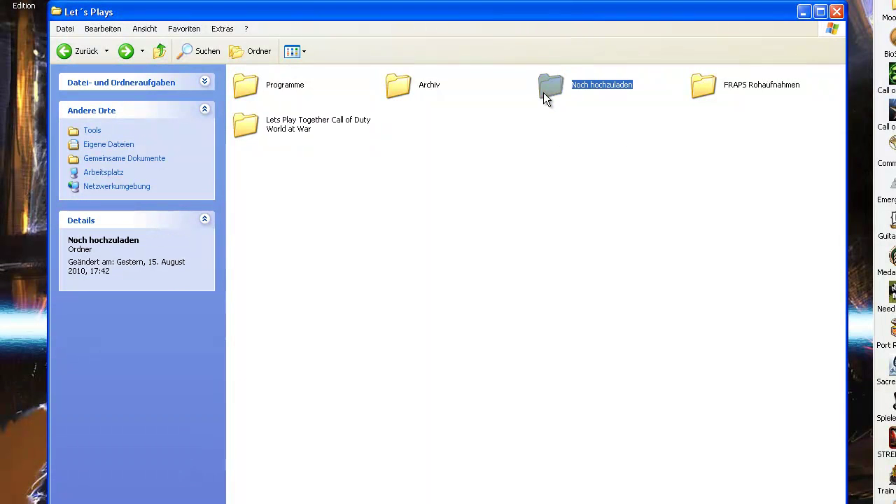
double_click(552, 90)
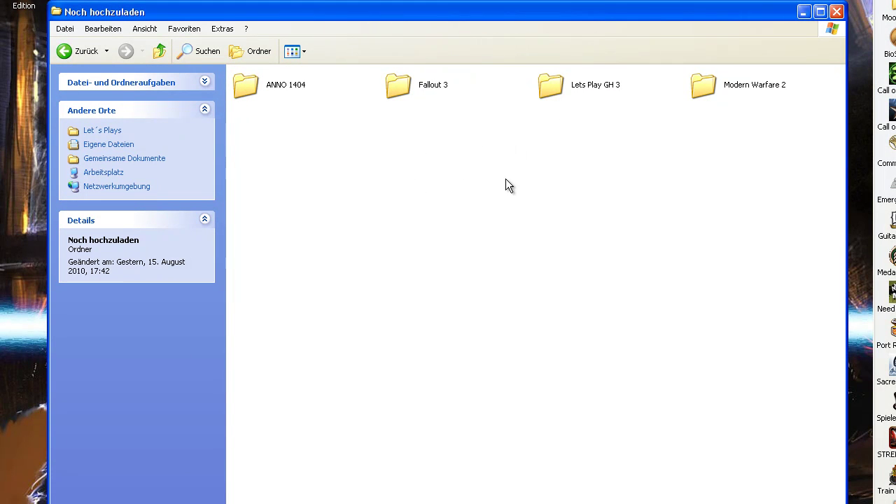
double_click(257, 86)
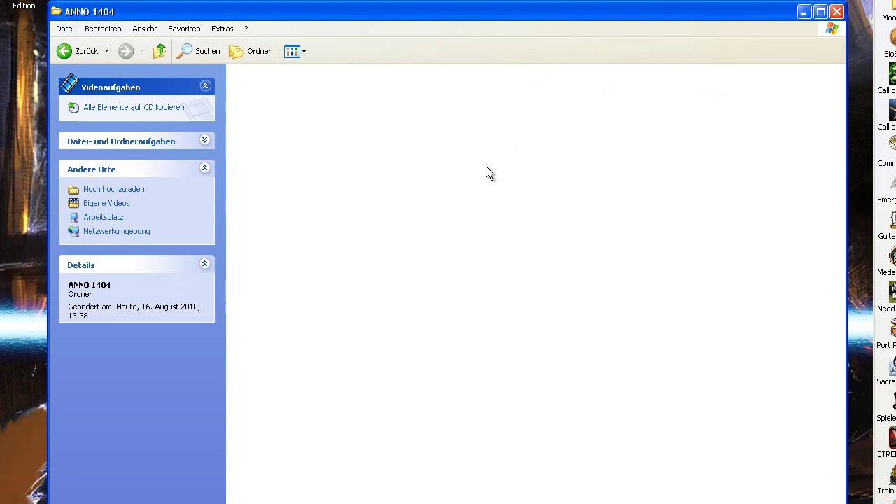
left_click_drag(745, 128, 488, 306)
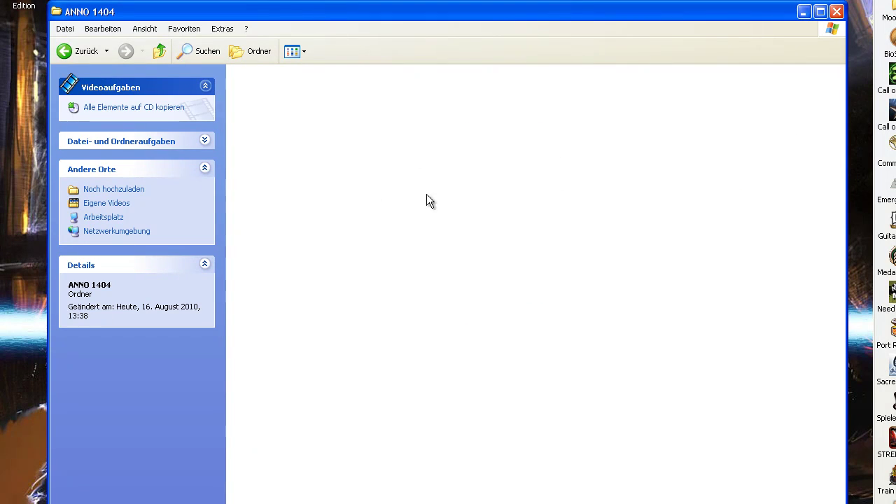
Step: Return to Noch hochzuladen and view the videos in the Fallout 3 subfolder
left_click(79, 53)
left_click(410, 102)
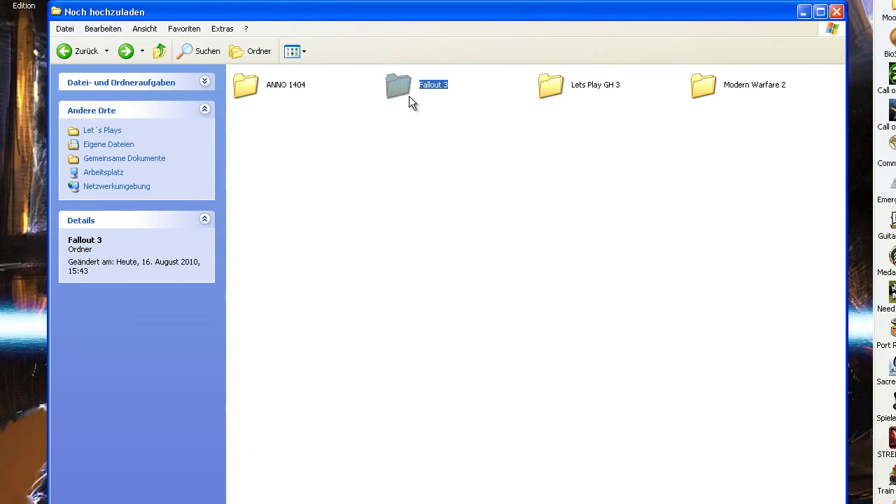
double_click(404, 87)
left_click_drag(772, 178, 642, 200)
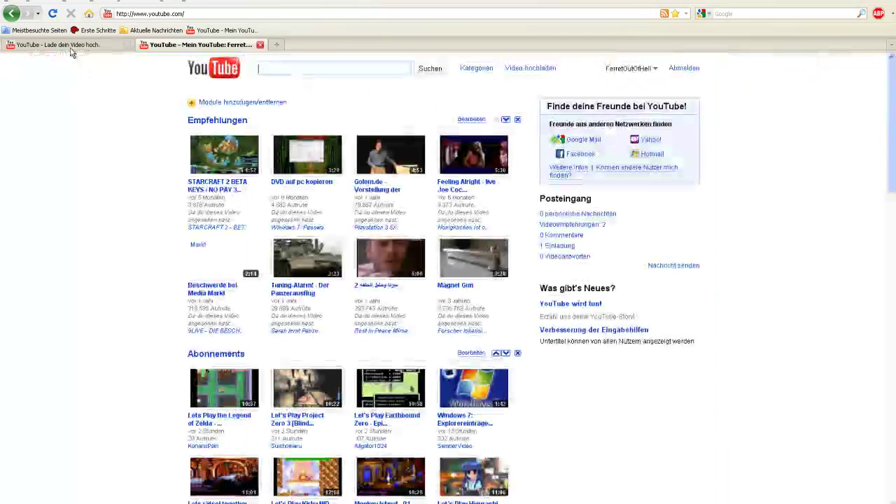
Step: Check the running YouTube upload of Let´s Play Fallout 3 in the browser, highlighting its episode number
left_click(71, 47)
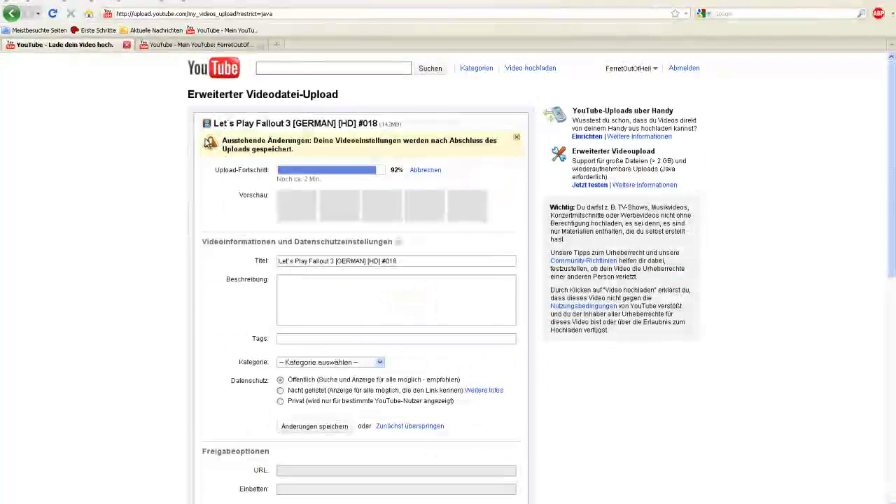
left_click_drag(378, 124, 369, 124)
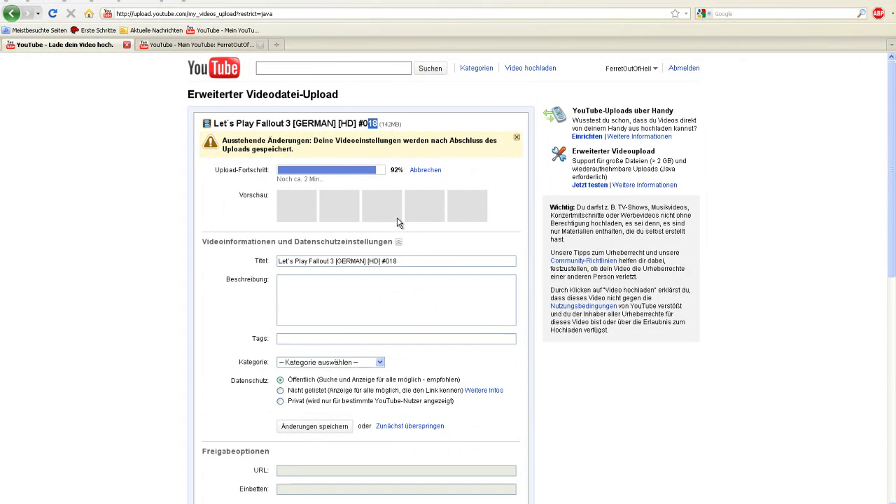
key("alt+Tab")
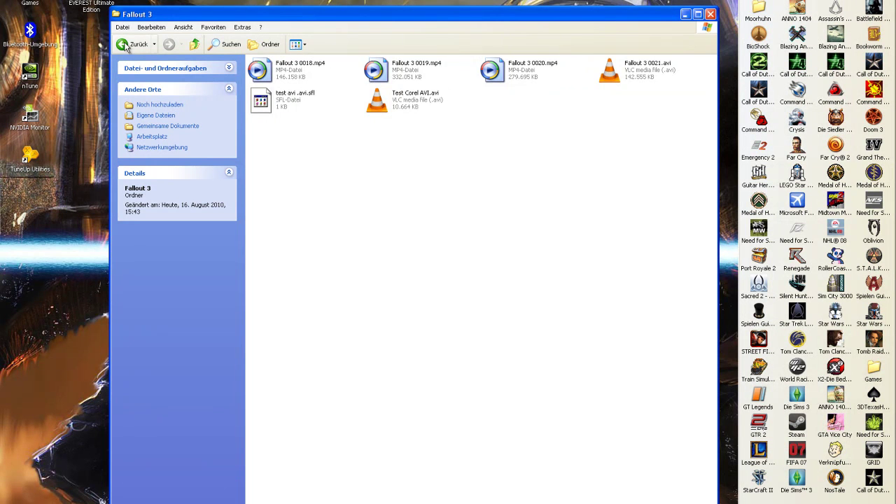
Step: Inspect the Modern Warfare 2 subfolder and its Ohne Titel.mp4 file, then return to Noch hochzuladen
key("BackSpace")
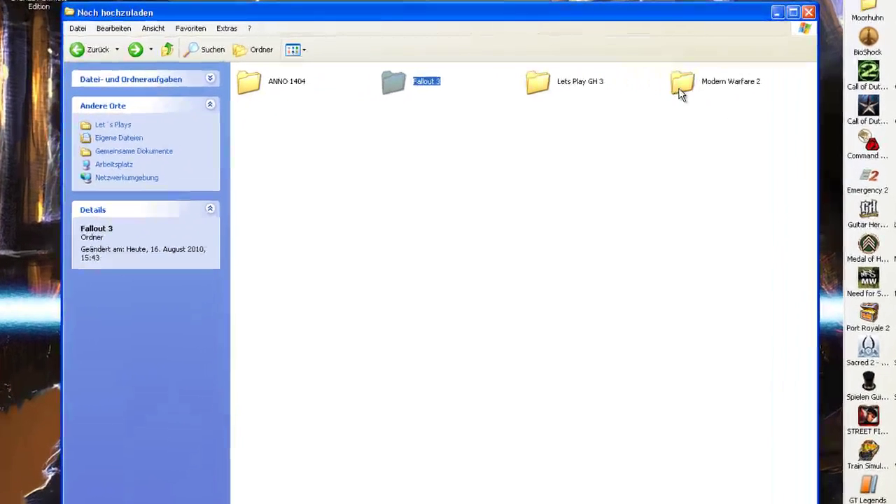
double_click(611, 75)
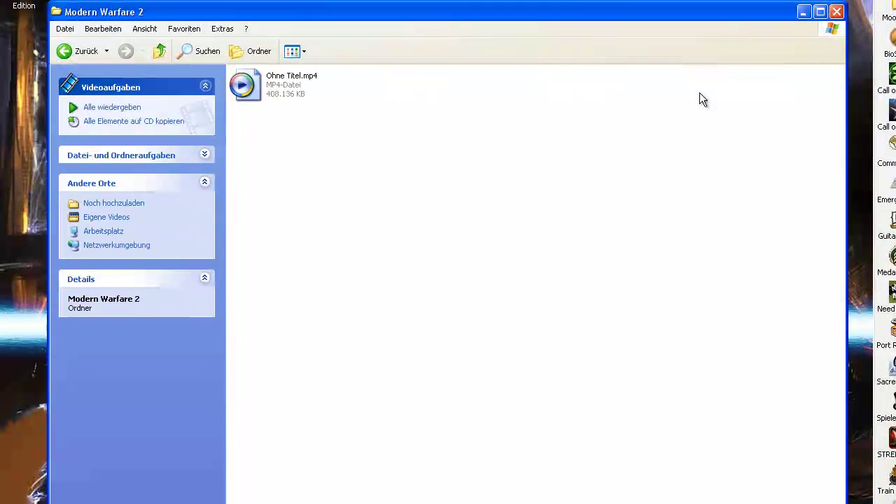
left_click(282, 75)
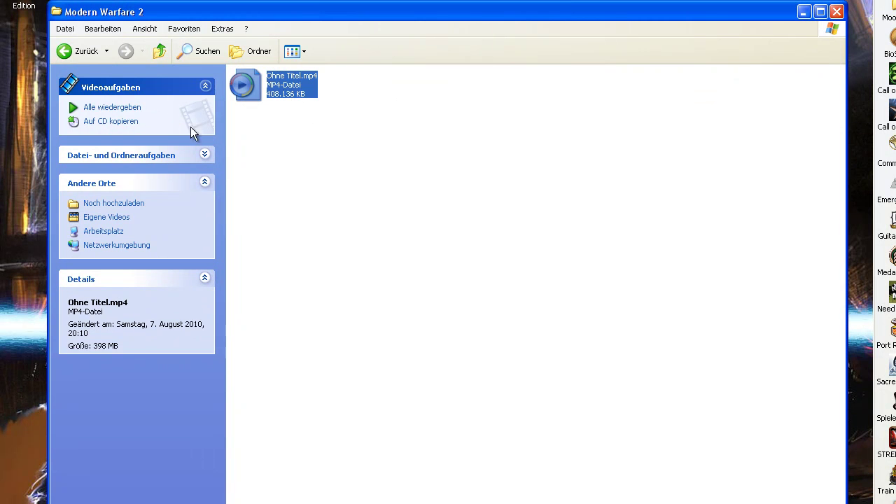
left_click(66, 59)
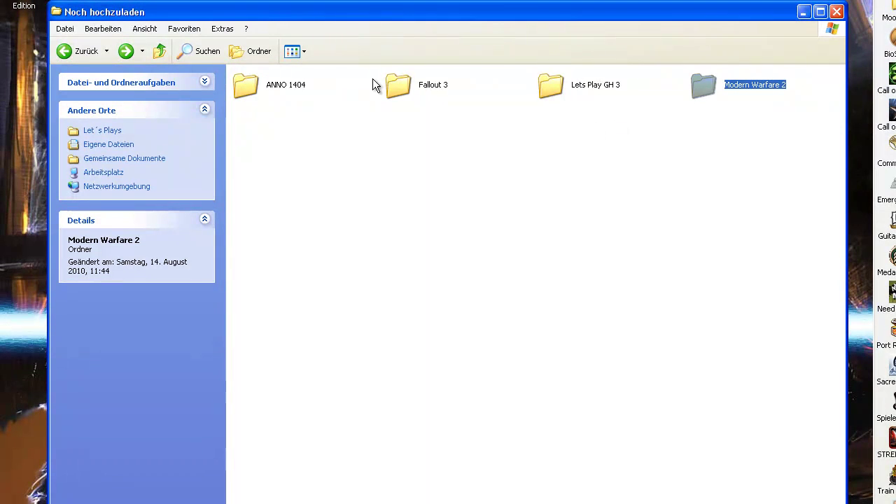
left_click(410, 94)
double_click(693, 78)
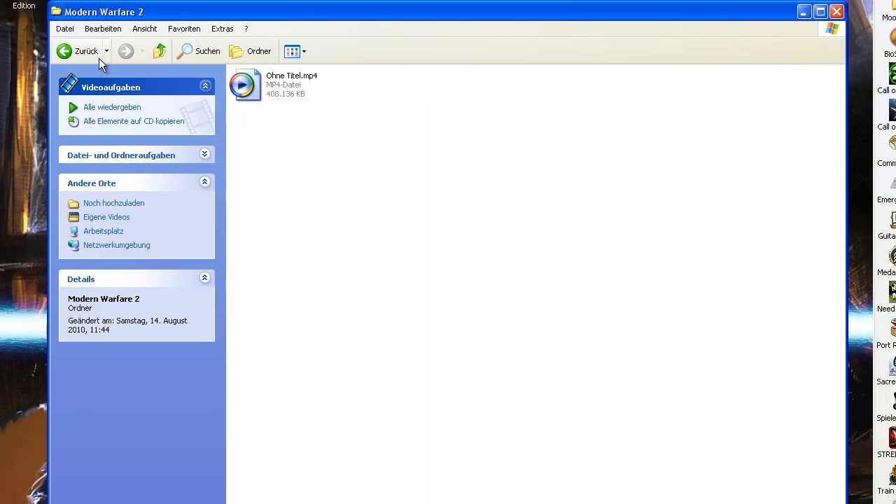
left_click(63, 59)
Step: Compare the episode title on the YouTube upload page with Fallout 3 0018.mp4 in the Fallout 3 folder
left_click(373, 78)
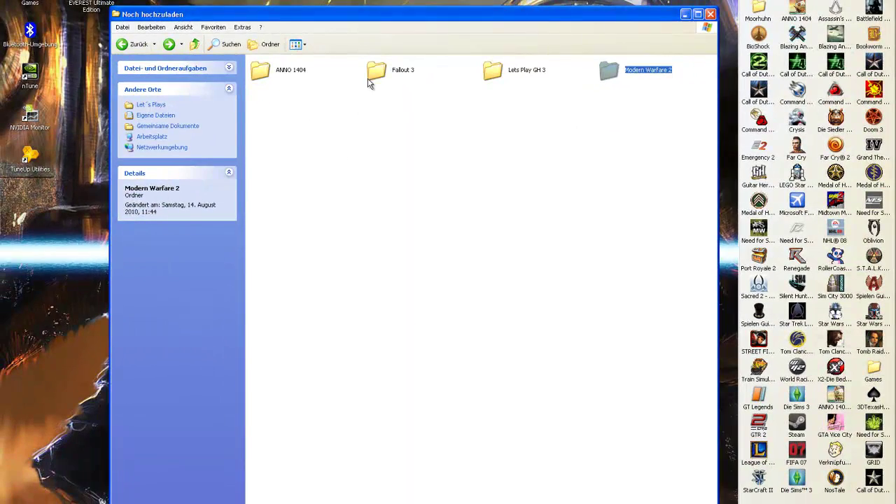
double_click(374, 75)
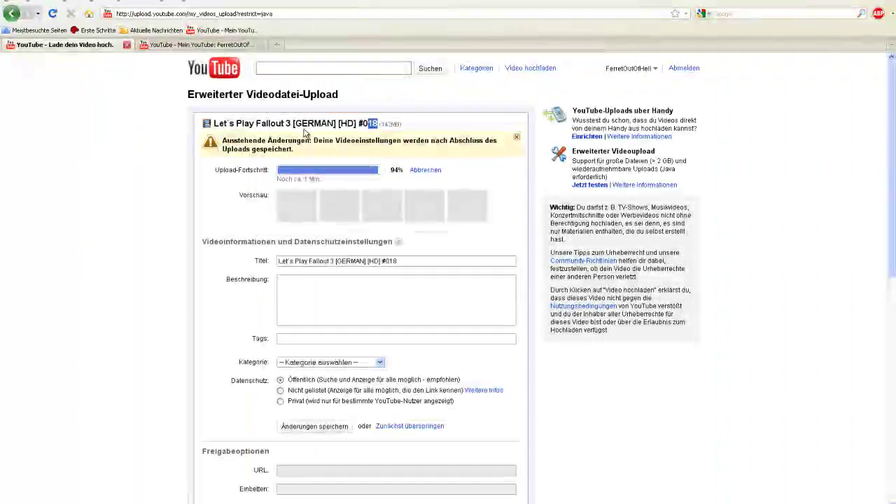
left_click_drag(304, 133, 389, 124)
left_click(364, 153)
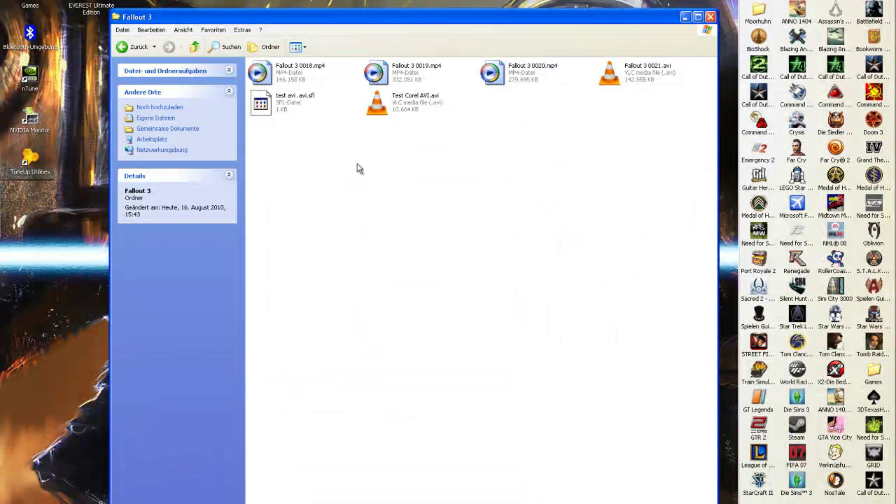
left_click(293, 82)
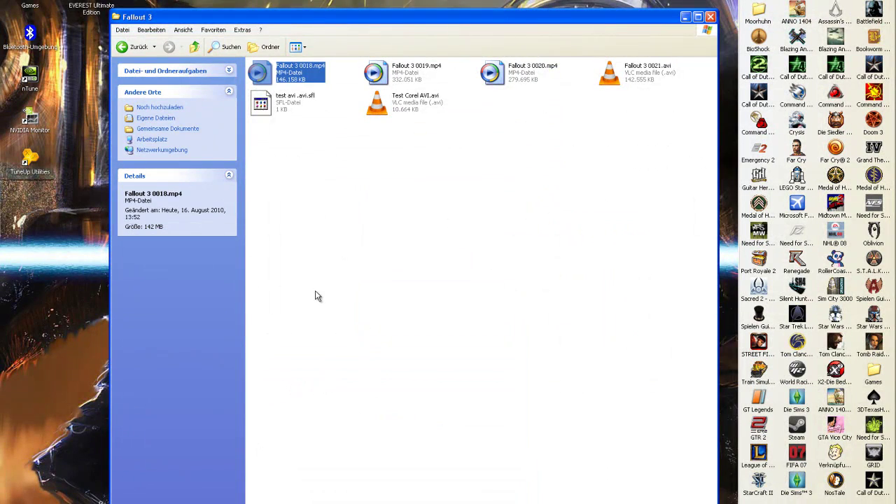
Step: Go back up to the Let´s Plays folder and open Archiv to locate the Let´s Play Fallout 3 folder
left_click(123, 47)
left_click(123, 47)
double_click(382, 73)
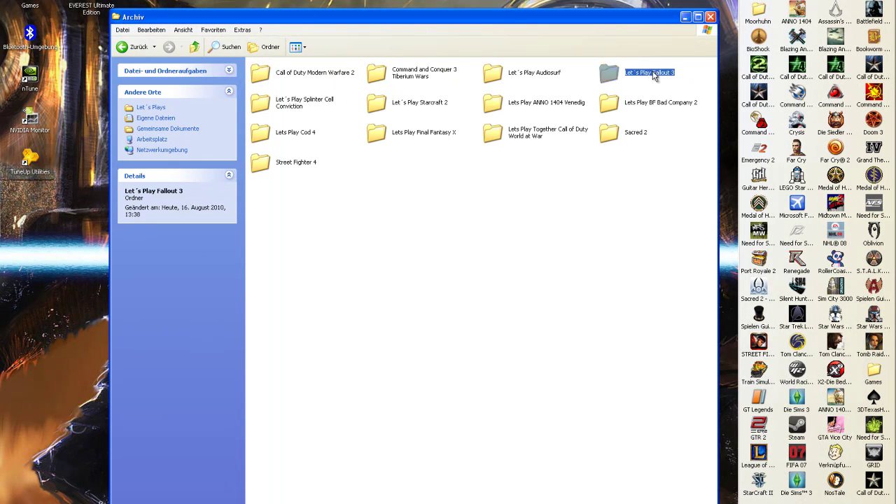
Step: View the archived Let´s Play Fallout 3 folder, then return to the Let´s Plays folder
double_click(653, 75)
left_click(124, 47)
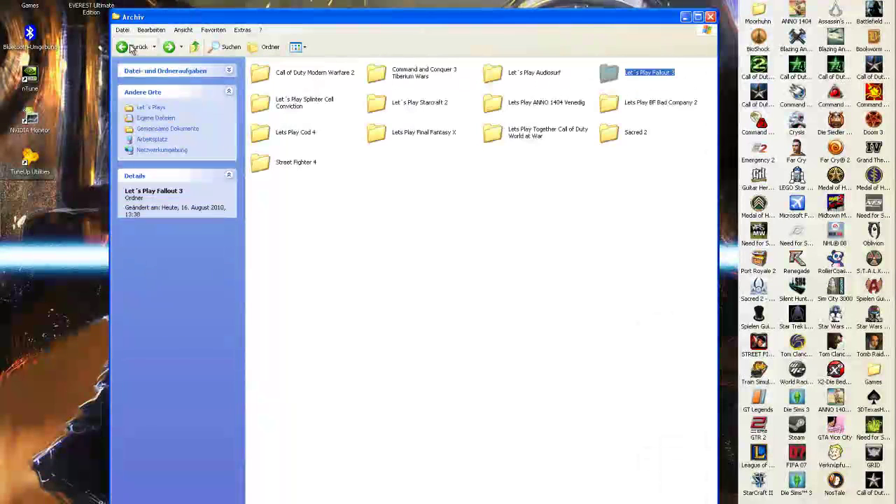
left_click(130, 47)
Step: Look into the Fallout 3 subfolder of Noch hochzuladen, then return to the Let´s Plays folder
double_click(491, 73)
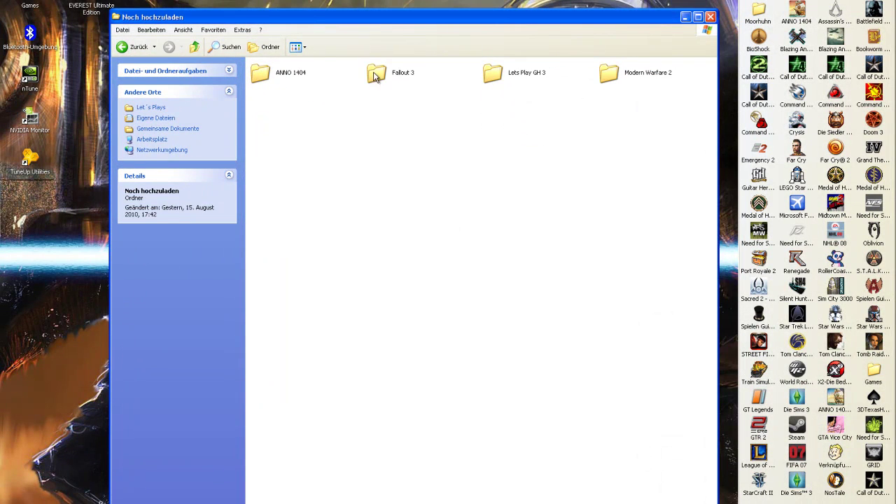
double_click(376, 74)
left_click(139, 47)
left_click(140, 49)
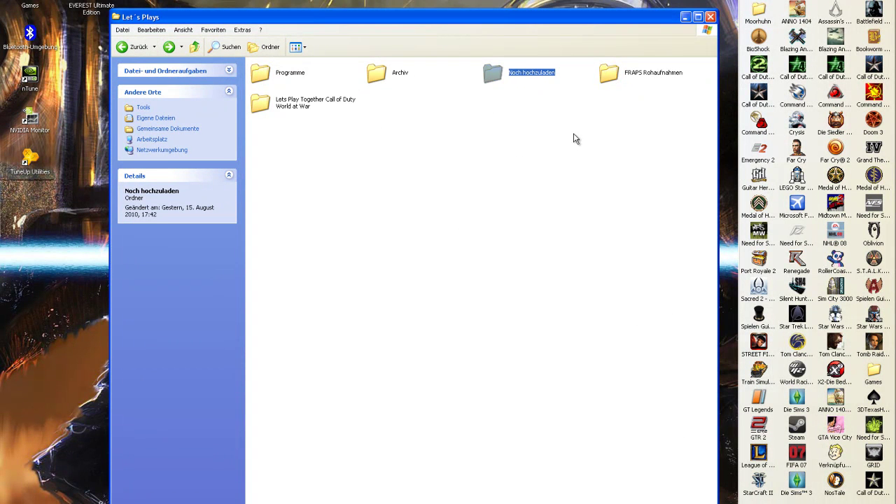
Step: Open the FRAPS Rohaufnahmen folder and look through its first game subfolders, starting with ANNO 1404
double_click(608, 79)
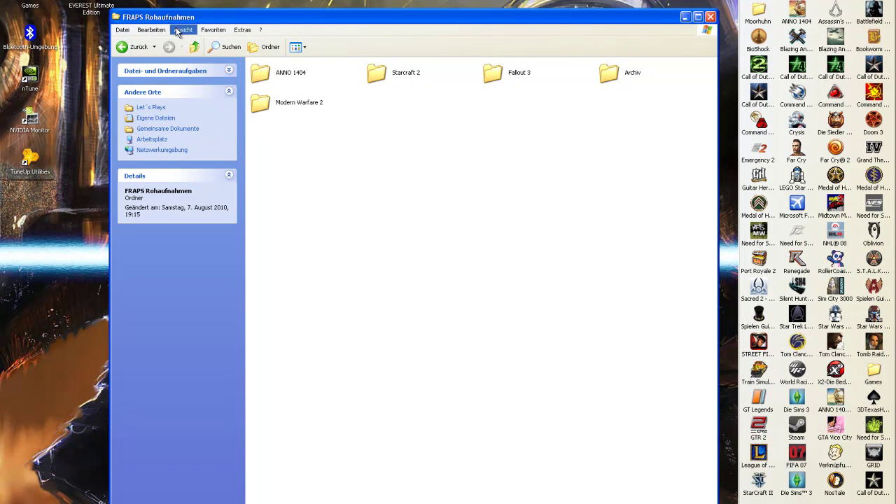
double_click(259, 74)
key("BackSpace")
key("Right")
key("Return")
key("BackSpace")
Step: Inspect the raw recordings in the Fallout 3 subfolder, then return to FRAPS Rohaufnahmen
double_click(497, 78)
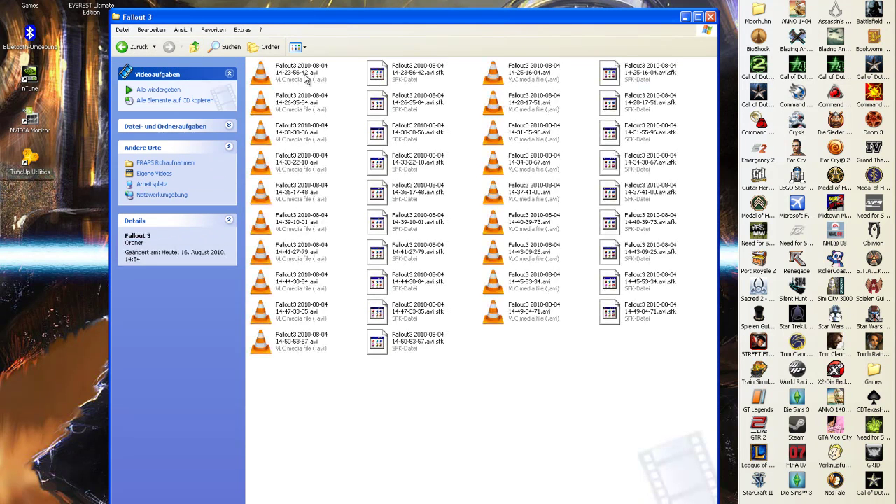
left_click_drag(584, 413, 417, 371)
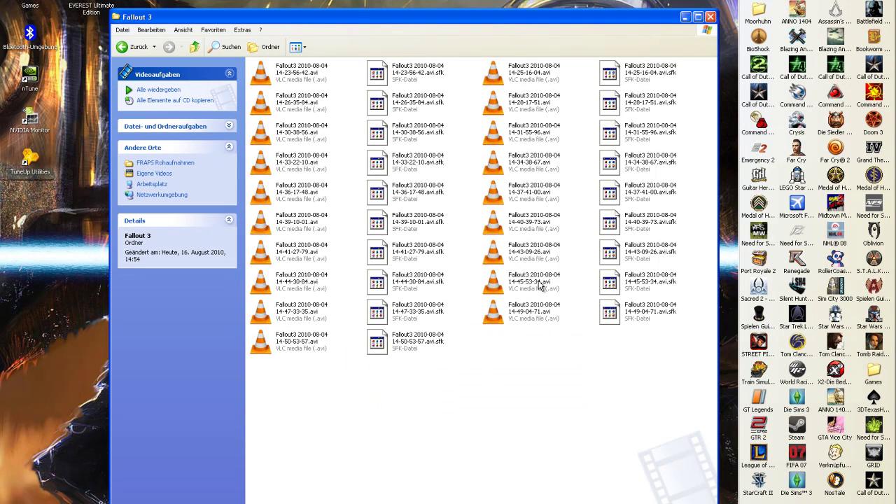
key("BackSpace")
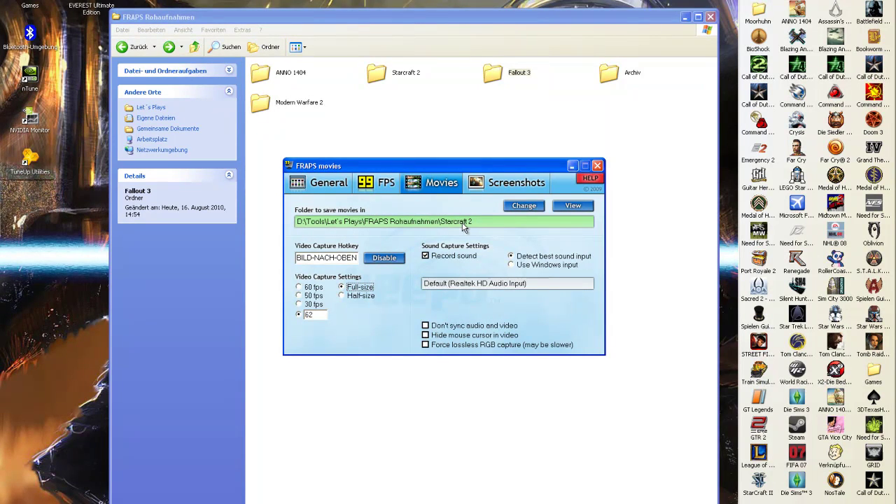
Step: Check the Starcraft 2 subfolder that FRAPS saves movies in, then return to FRAPS Rohaufnahmen
left_click(430, 137)
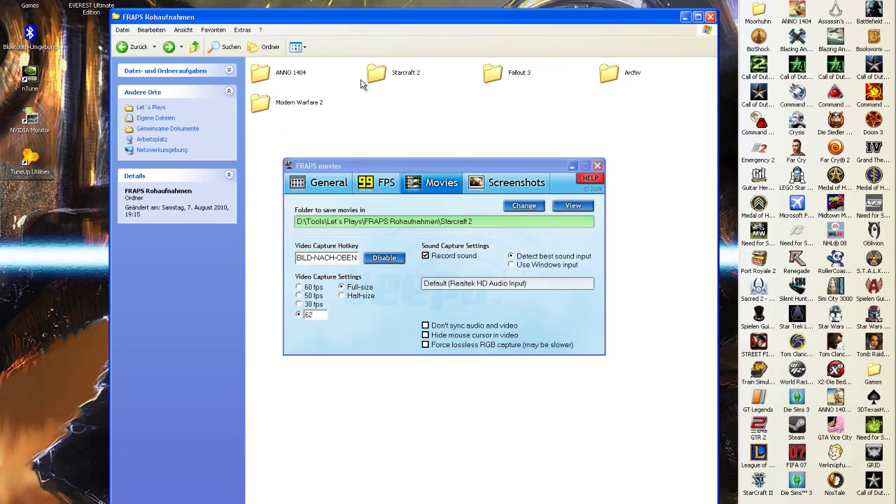
double_click(378, 76)
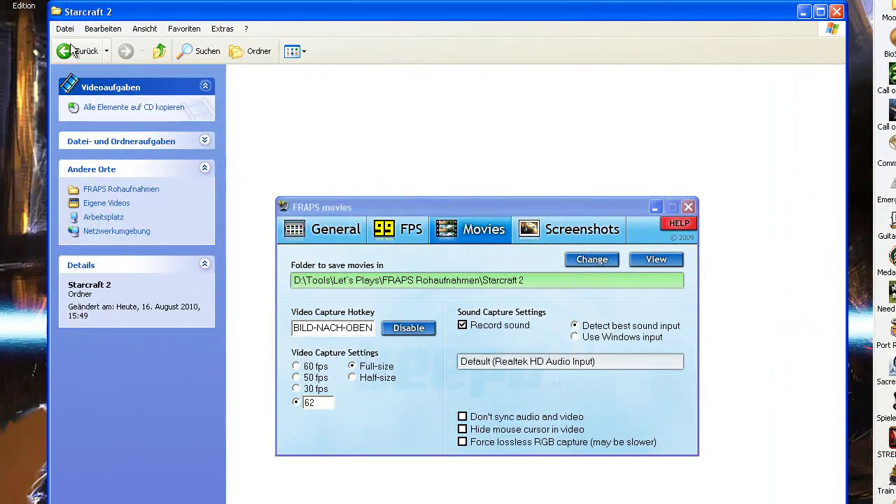
left_click(74, 51)
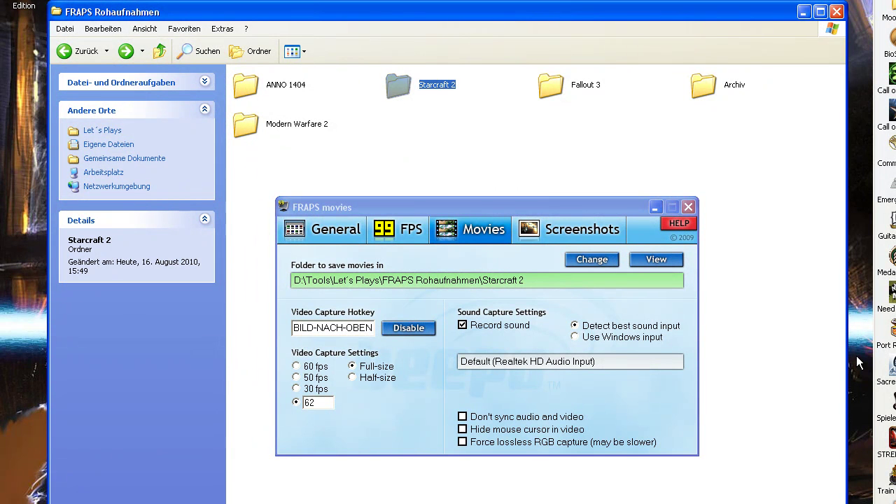
Step: Set the FRAPS movie save folder to FRAPS Rohaufnahmen\Fallout 3 and look into that folder in Explorer
left_click(591, 259)
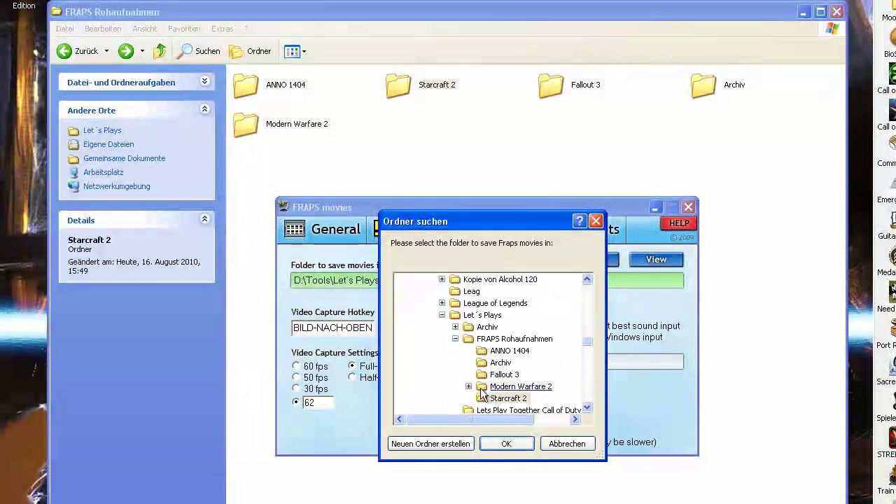
left_click(504, 375)
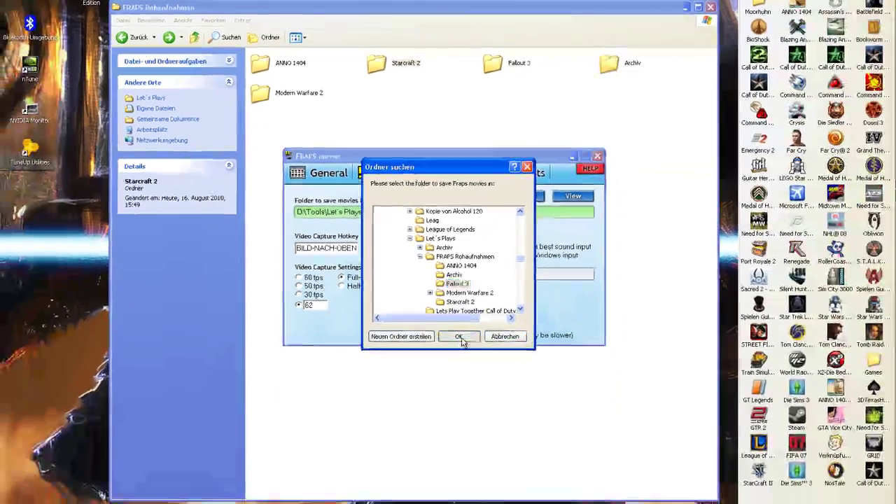
left_click(506, 443)
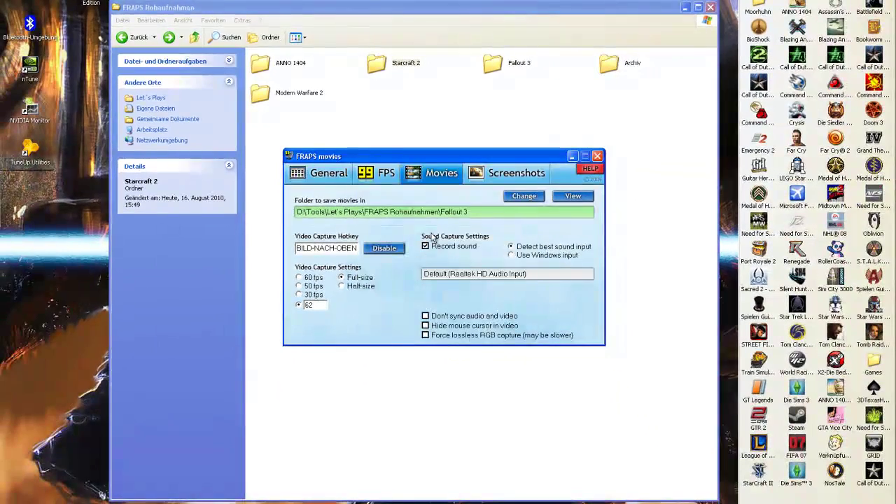
double_click(492, 72)
left_click(133, 39)
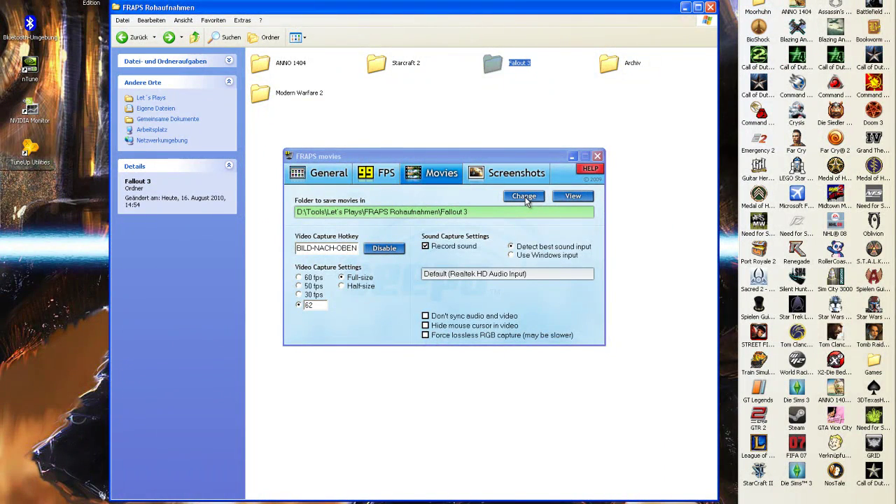
Step: Set the FRAPS movie save folder to FRAPS Rohaufnahmen\Modern Warfare 2 and minimize FRAPS
left_click(525, 199)
left_click(483, 310)
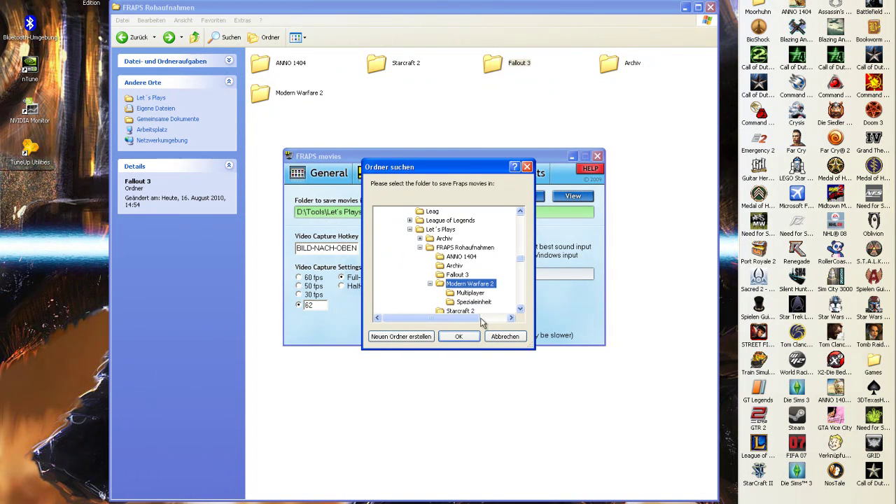
left_click(461, 338)
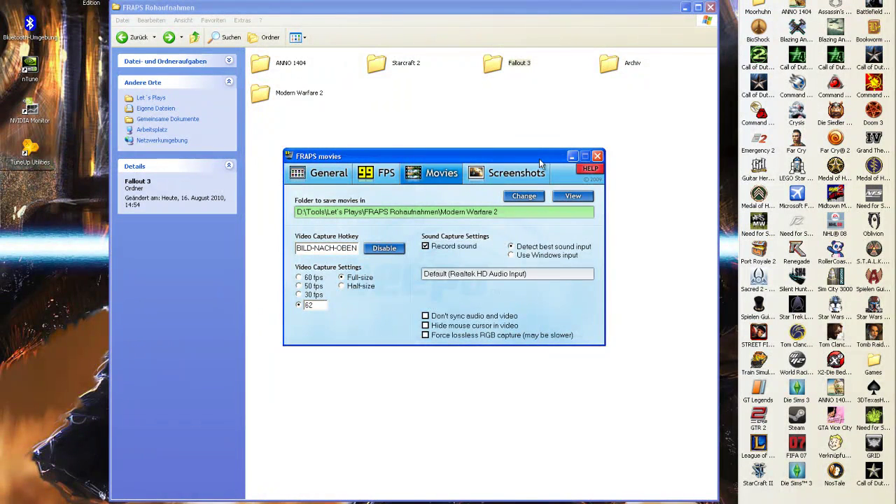
left_click(575, 156)
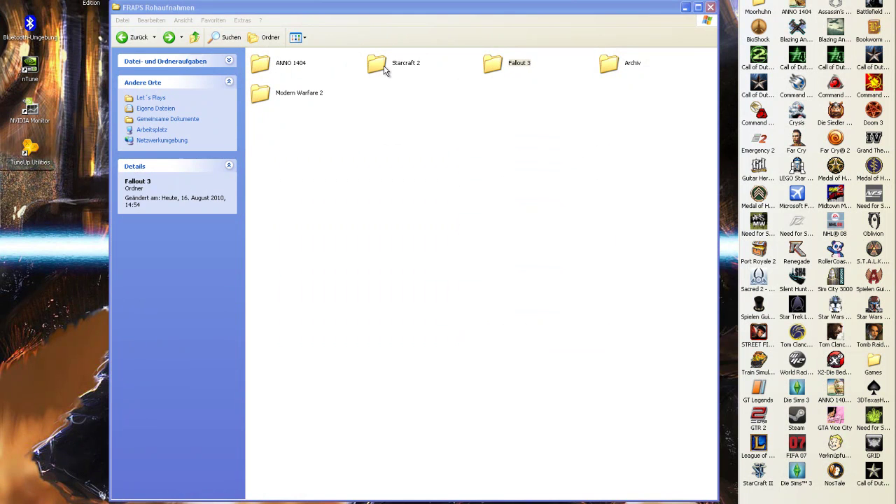
Step: Check the Starcraft 2 subfolder, then open Fallout 3 and point out the SFK files beside the AVI recordings
double_click(383, 66)
left_click(126, 37)
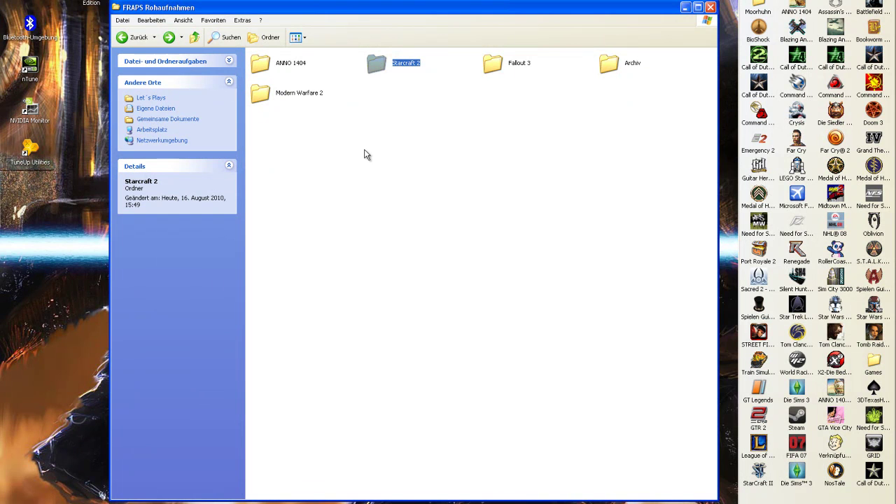
double_click(498, 70)
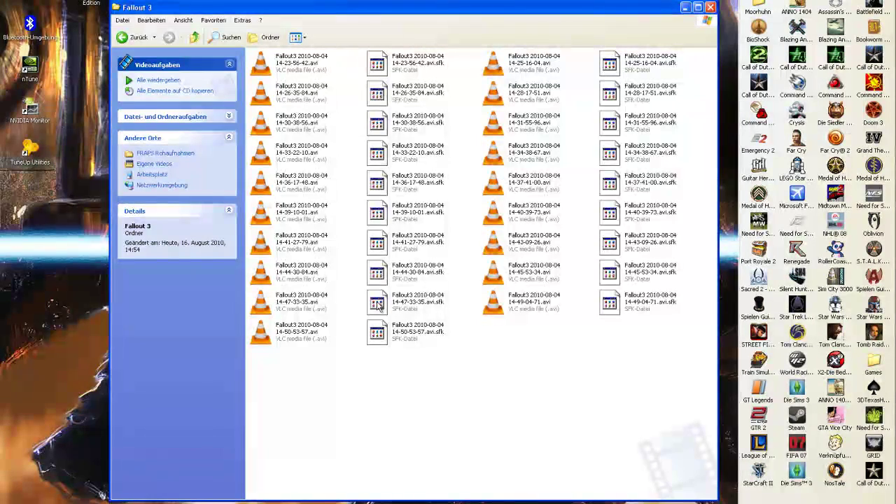
left_click_drag(455, 57, 476, 384)
left_click(476, 384)
left_click_drag(700, 63, 654, 310)
left_click(654, 360)
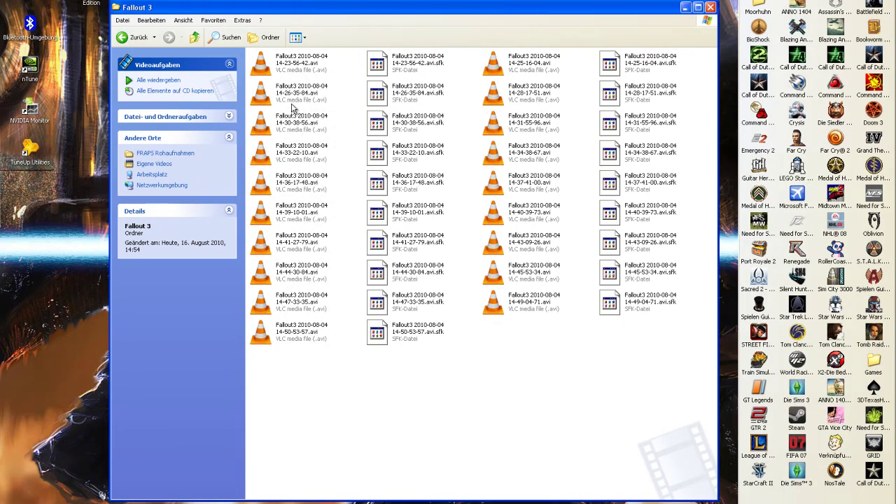
left_click(292, 66)
left_click(306, 100)
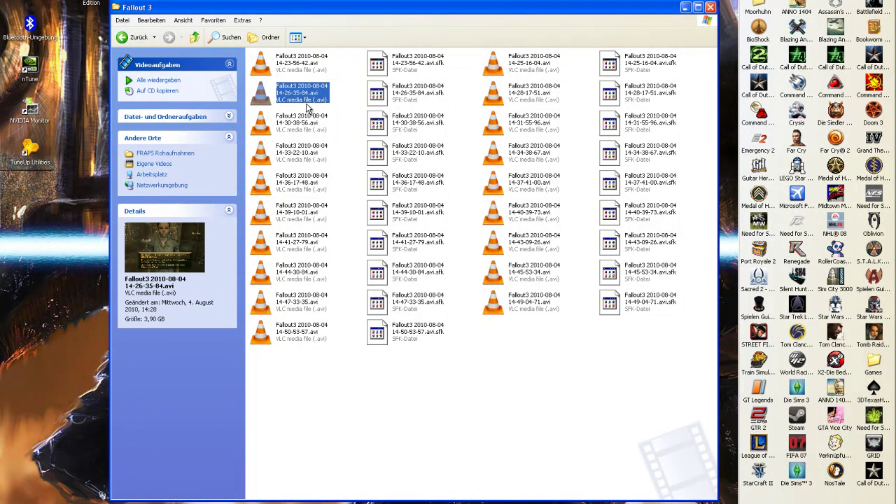
left_click(134, 37)
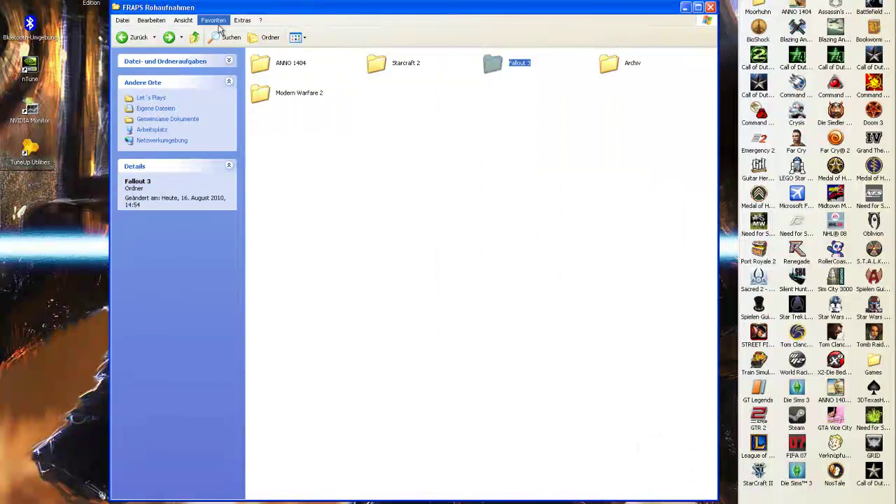